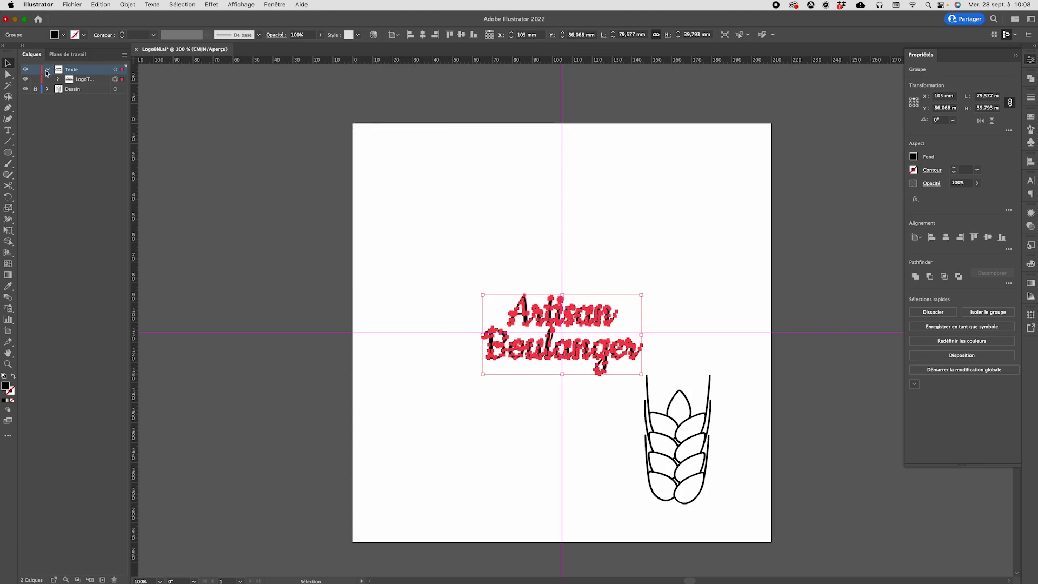
- Collapse and lock the Texte layer, and unlock the Dessin layer
left_click(48, 70)
left_click(35, 69)
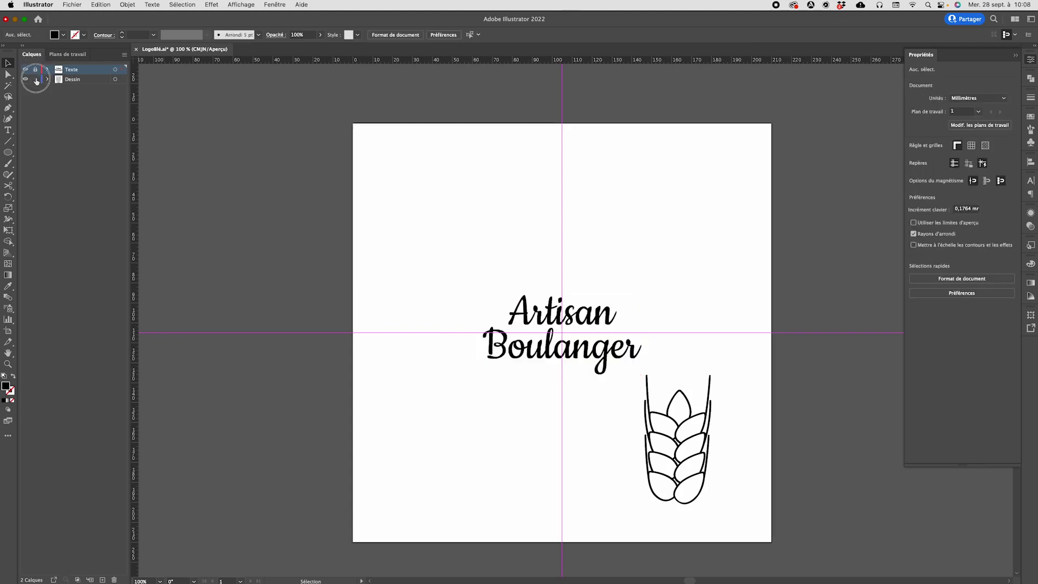
left_click(427, 288)
- Scale the wheat ear down proportionally to about half its size and place it near the artboard's lower-right corner
left_click(671, 419)
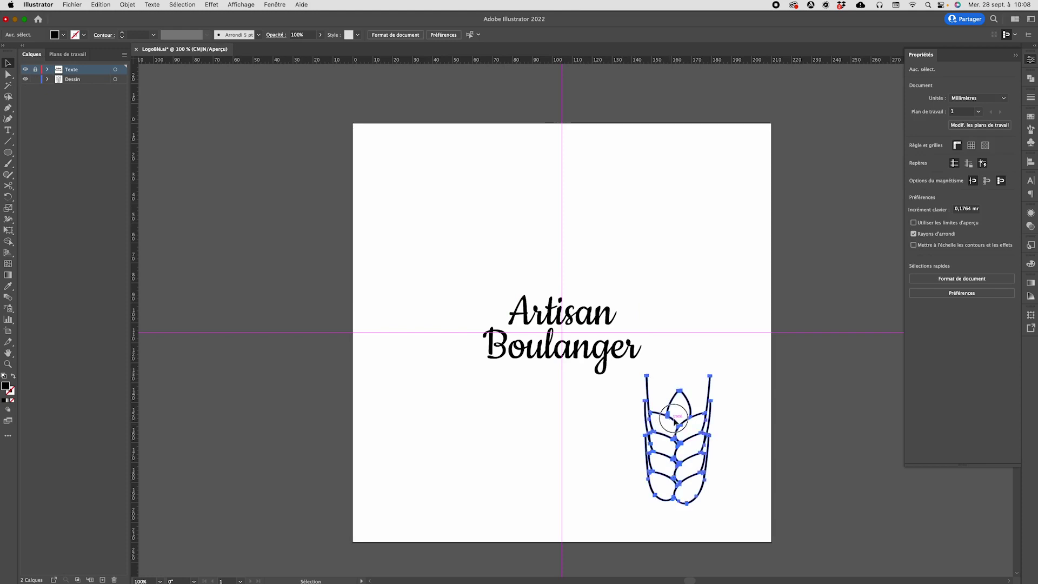
left_click_drag(671, 419, 710, 422)
left_click_drag(740, 356, 723, 378)
left_click(720, 379)
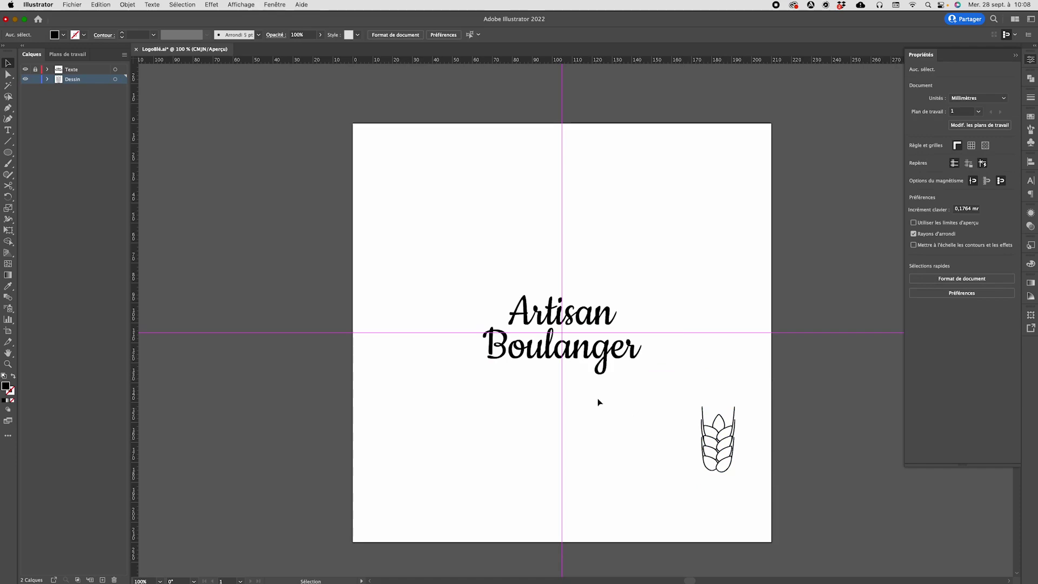
- Draw an ellipse about 97 × 63 mm around the text, centred on the guide intersection, with no fill and a black 1 pt stroke
left_click(7, 153)
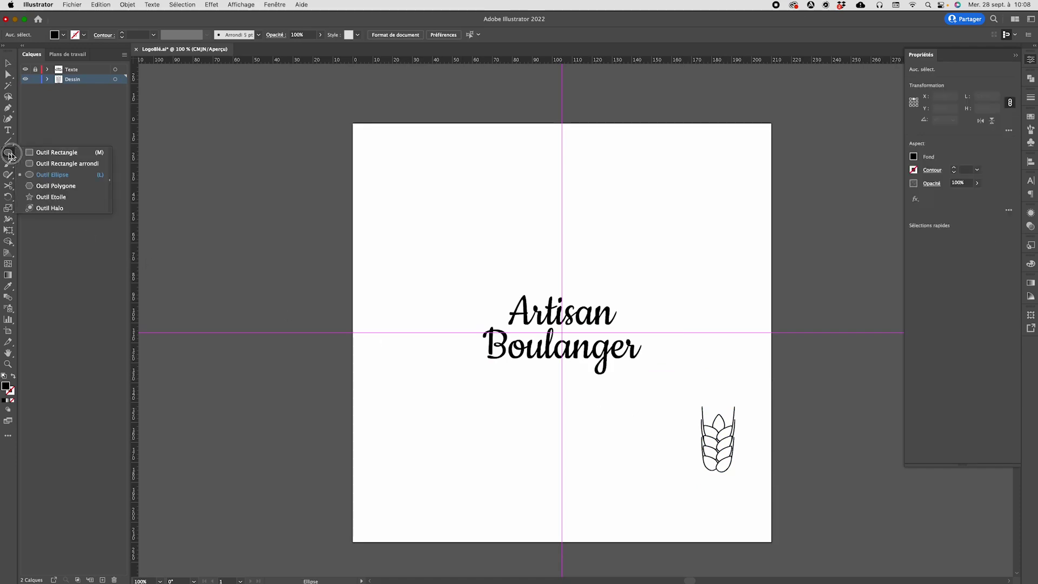
left_click(58, 176)
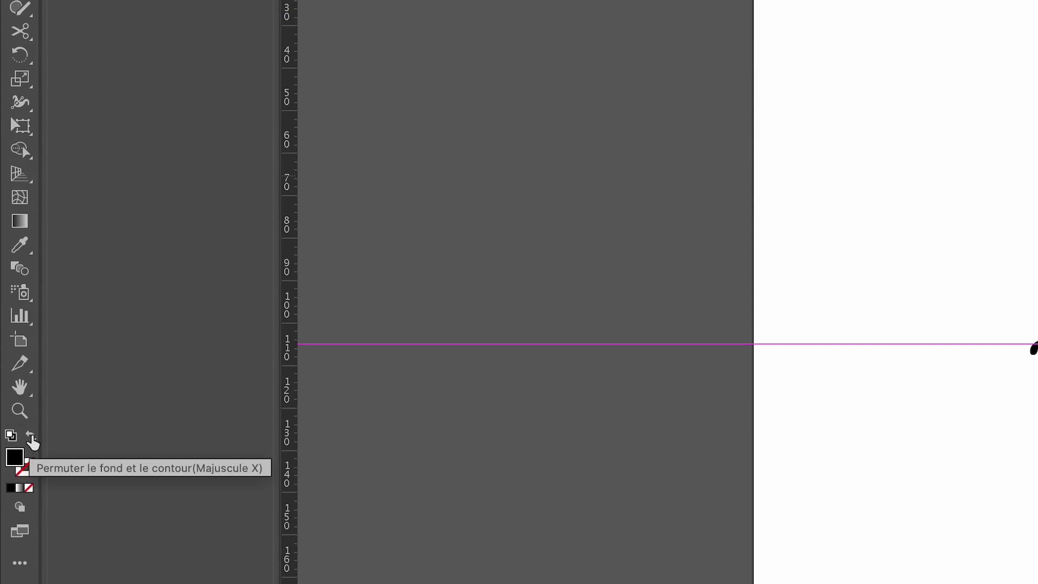
left_click(31, 438)
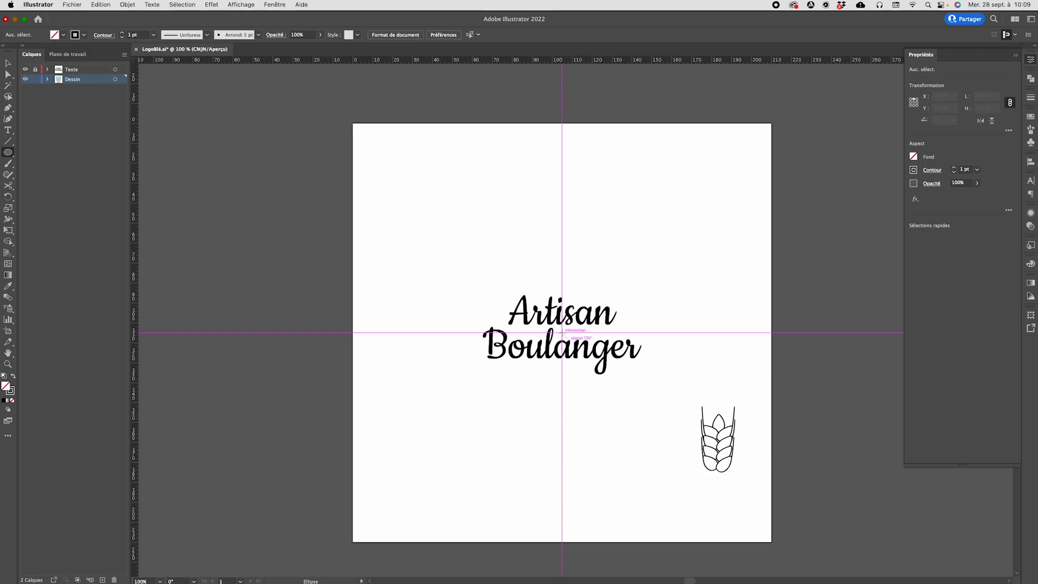
left_click_drag(562, 332, 659, 395)
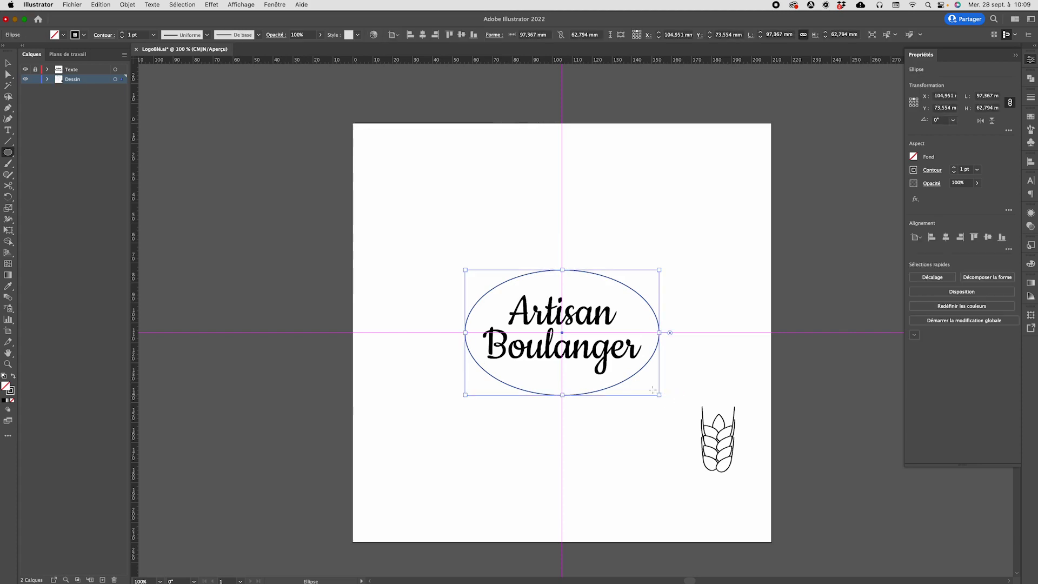
left_click(8, 62)
left_click(375, 187)
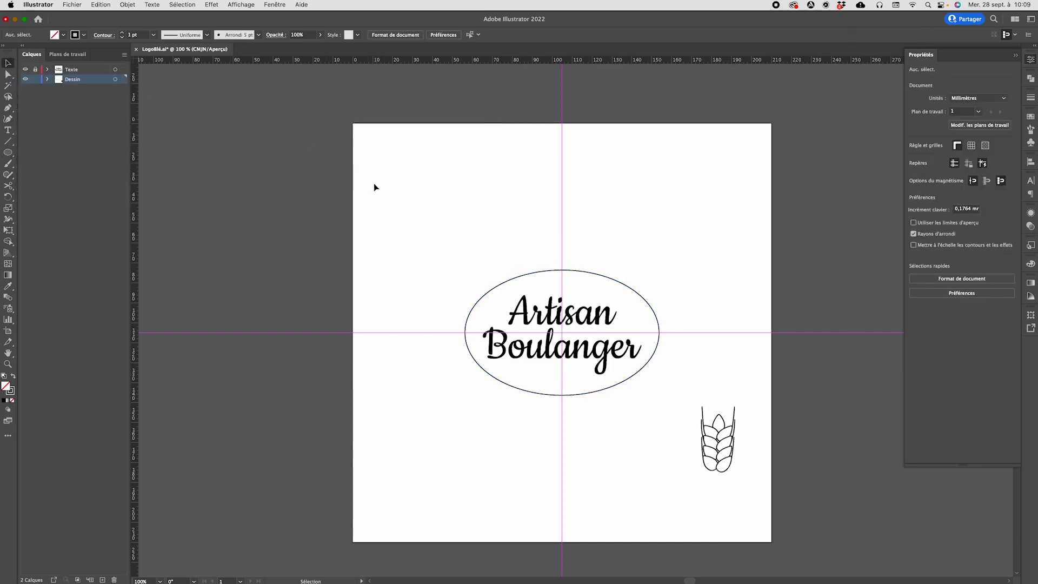
- Resize the ellipse around its centre to about 112 mm wide and 61 mm high
left_click(731, 462)
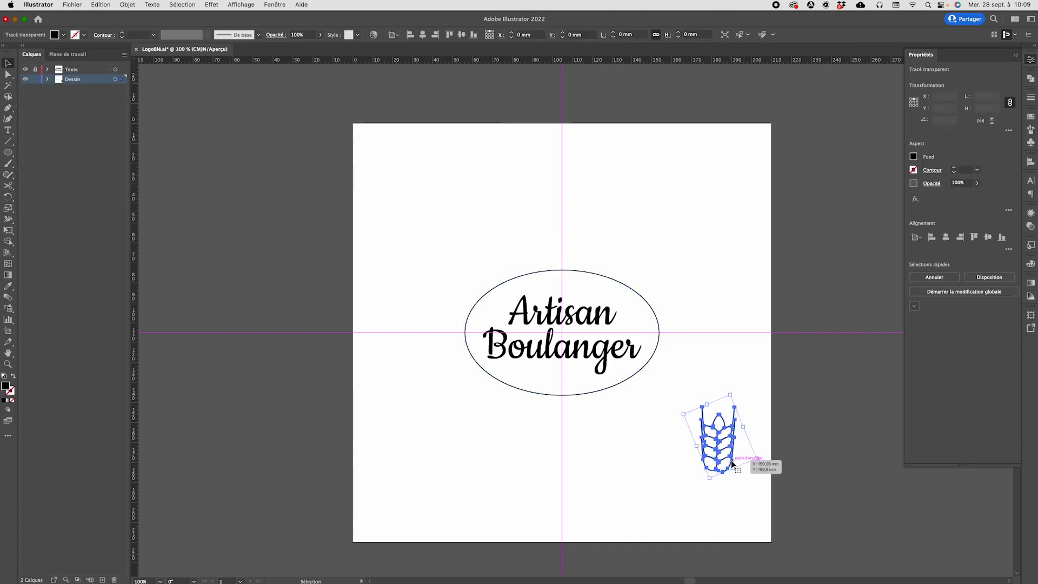
left_click(598, 392)
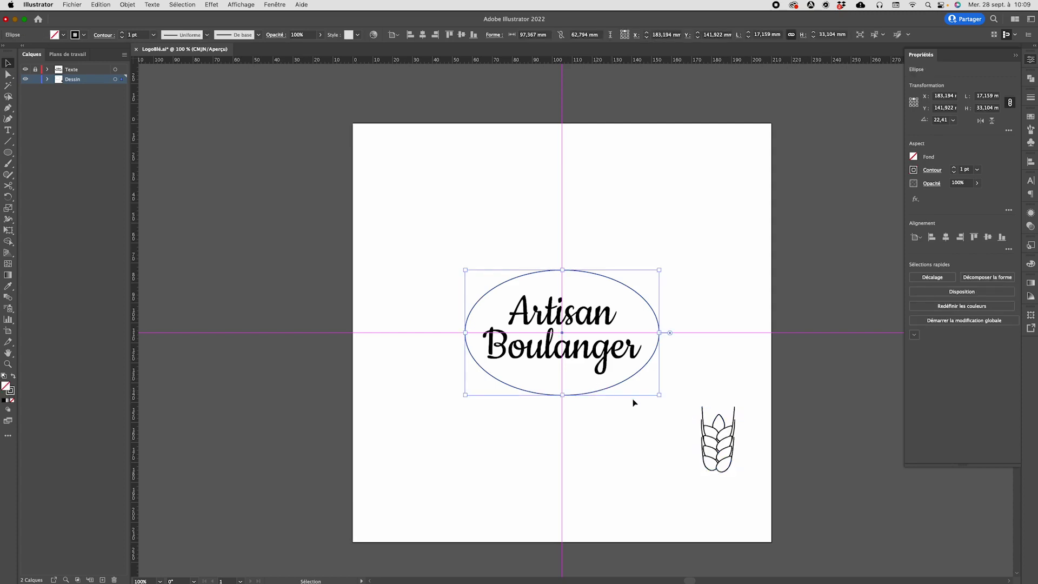
left_click_drag(660, 396, 674, 405)
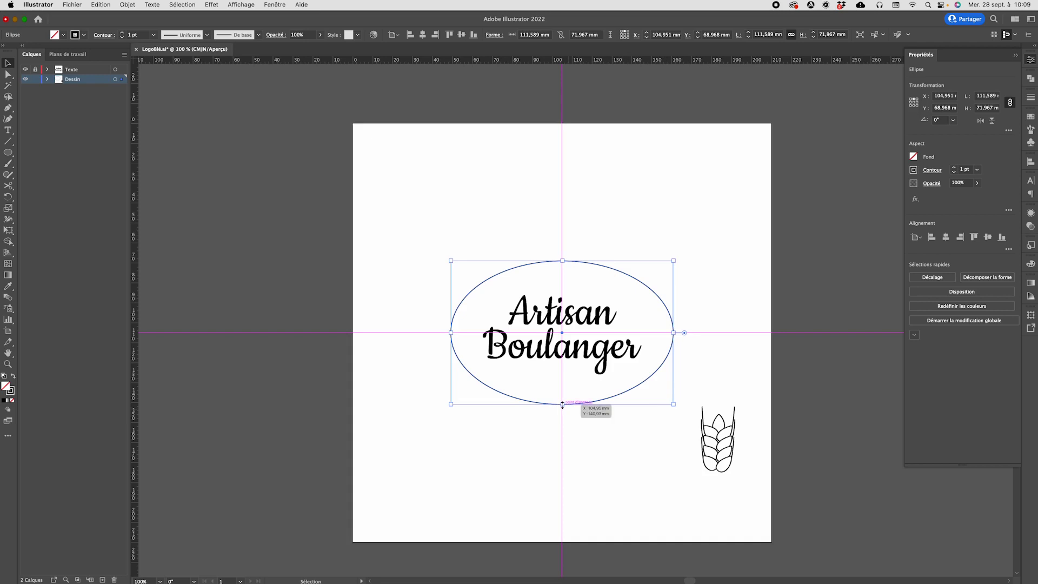
left_click_drag(562, 405, 563, 395)
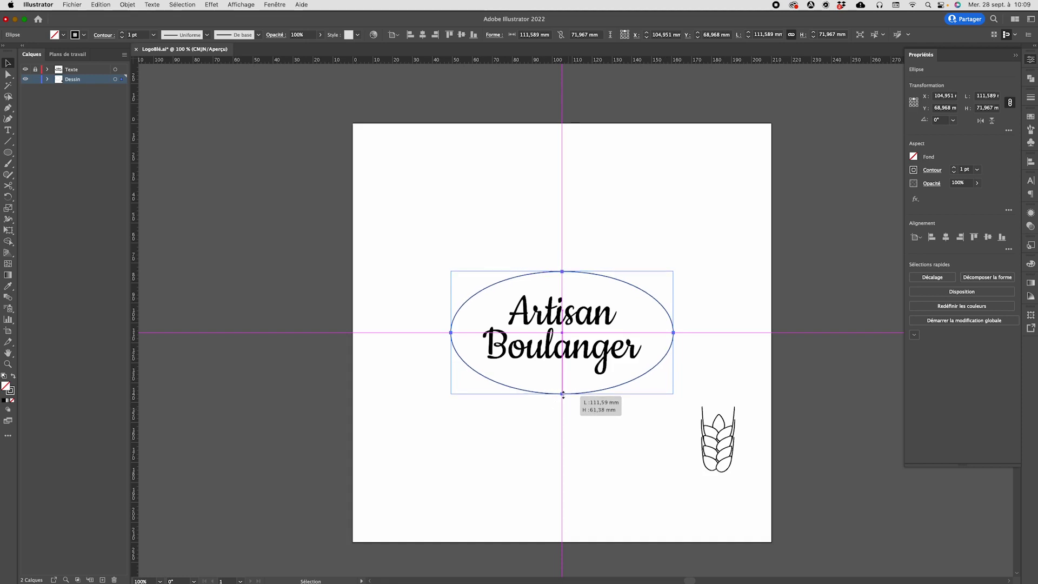
left_click(601, 436)
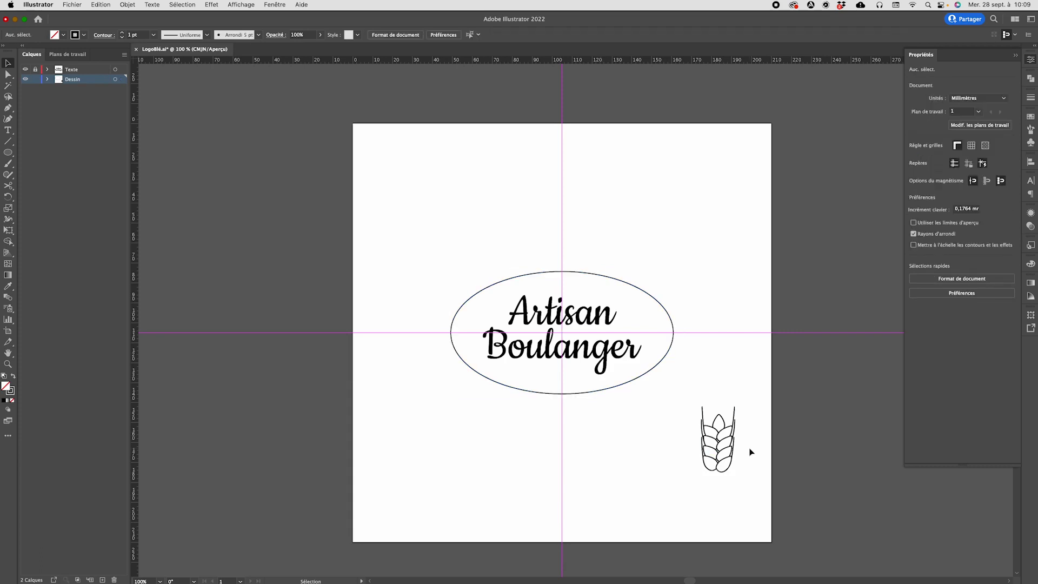
- Move the wheat ear onto the lower-right part of the ellipse and rotate it clockwise about 44° to lean outward
left_click(727, 443)
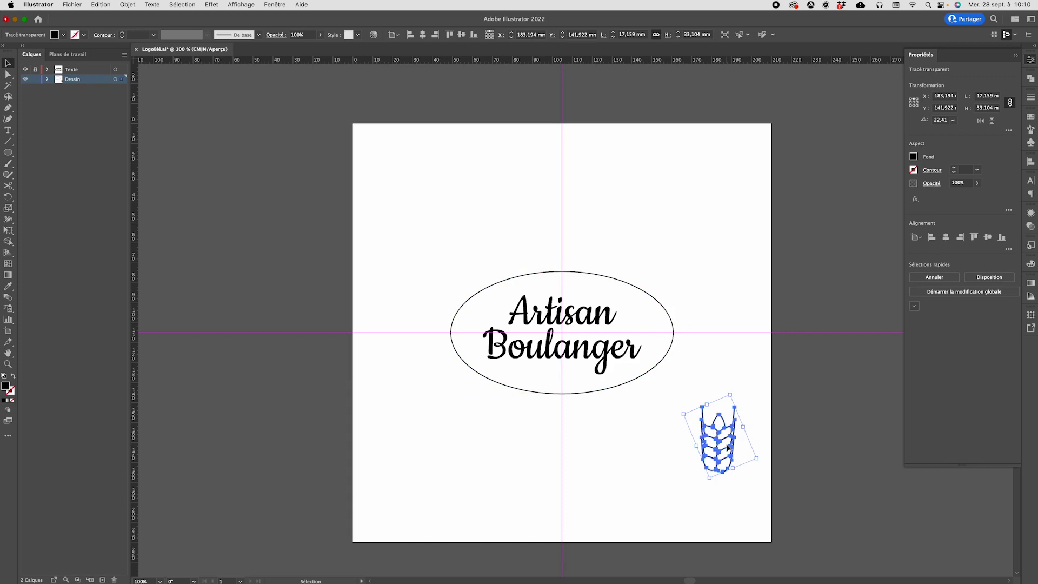
left_click_drag(728, 448, 666, 337)
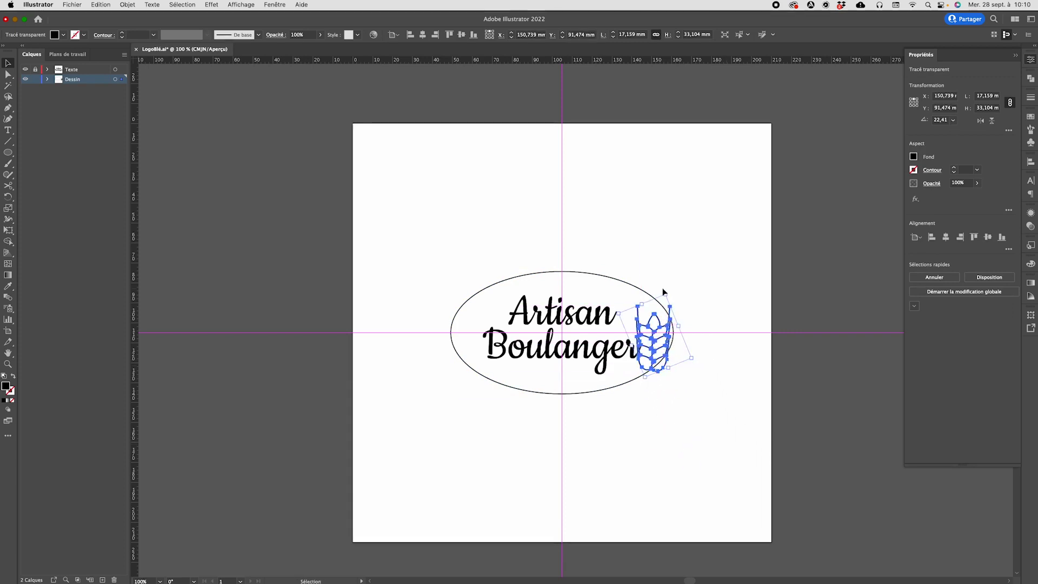
mouse_move(666, 291)
left_mouse_down()
mouse_move(693, 304)
mouse_move(667, 336)
mouse_move(703, 331)
mouse_move(691, 332)
left_mouse_up()
left_click(720, 386)
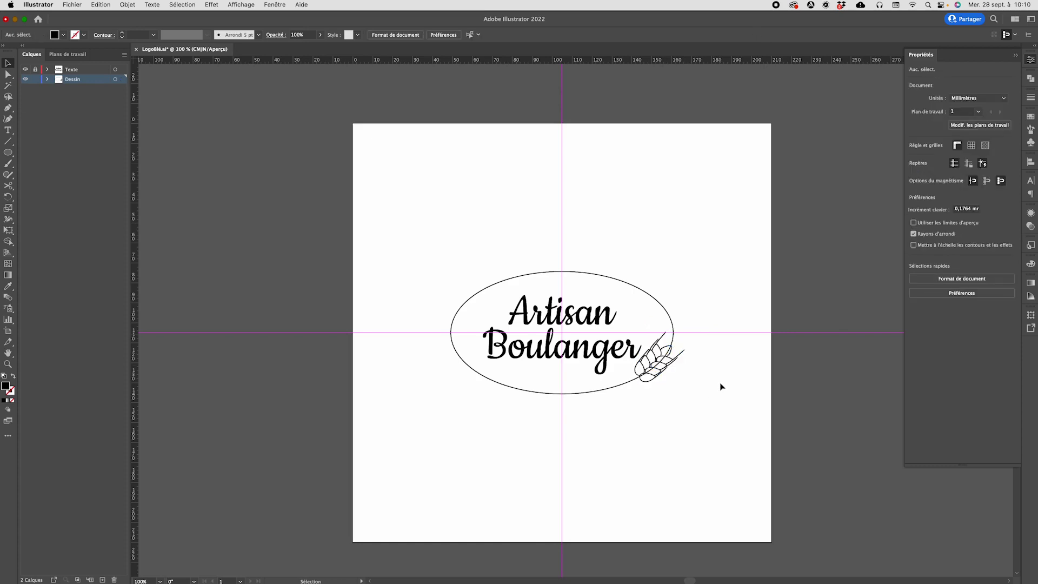
- Nudge the wheat ear to about X 154.2 mm, Y 104.9 mm so the ellipse line meets the joint between its lowest grains
left_click(651, 369, "super")
left_click(547, 337, "super")
left_click_drag(590, 318, 593, 318)
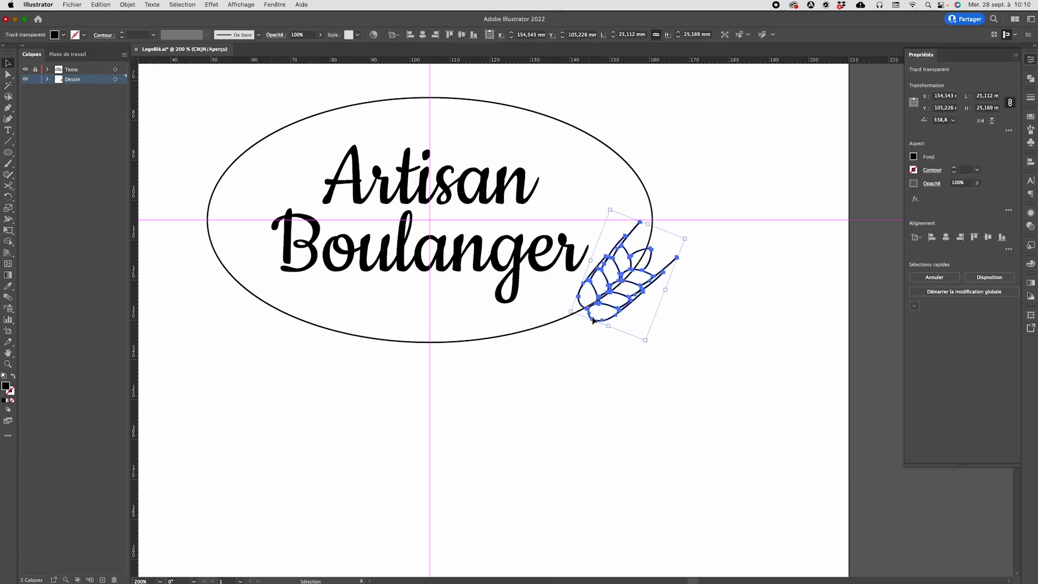
key("z")
left_click(589, 310)
key("v")
left_click_drag(507, 336, 501, 330)
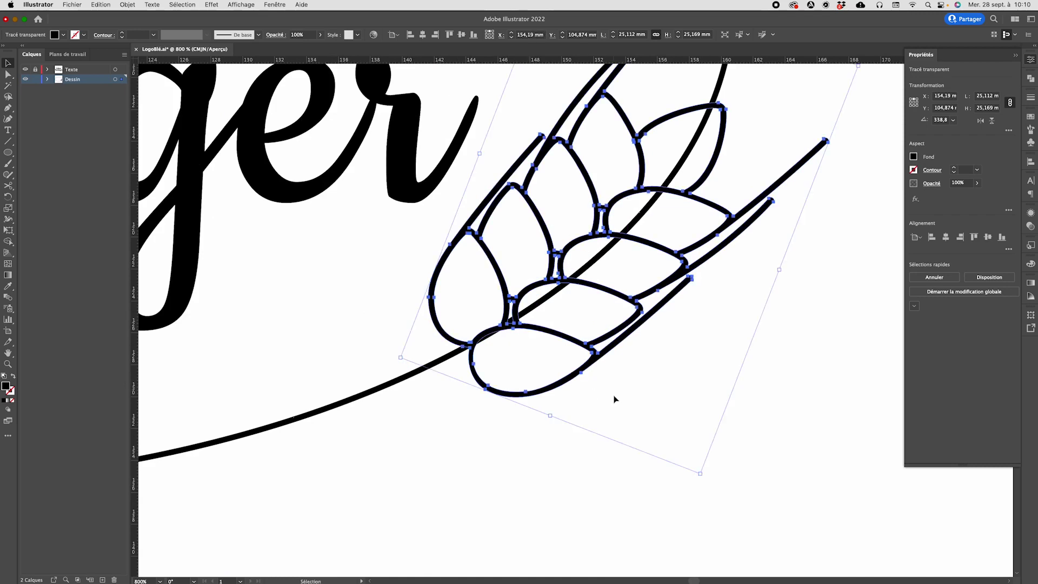
- Reduce the ellipse's stroke weight to 0.75 pt
left_click(411, 374)
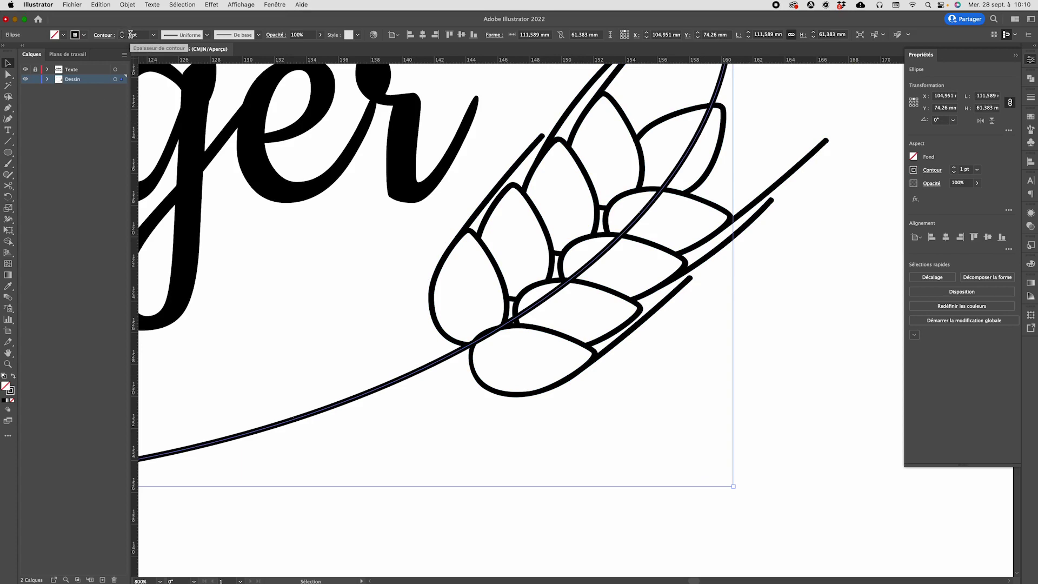
left_click(153, 35)
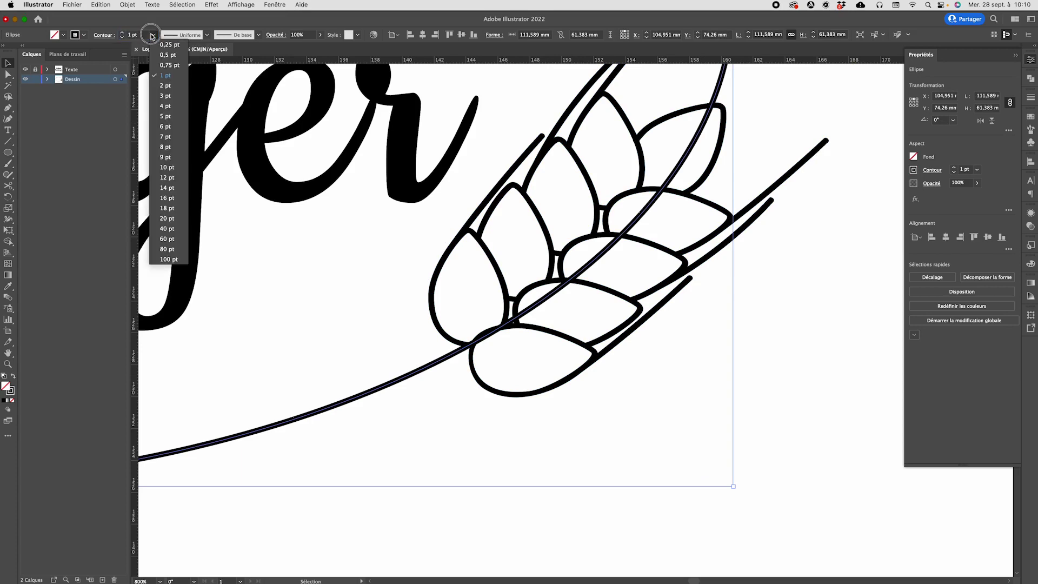
left_click(157, 65)
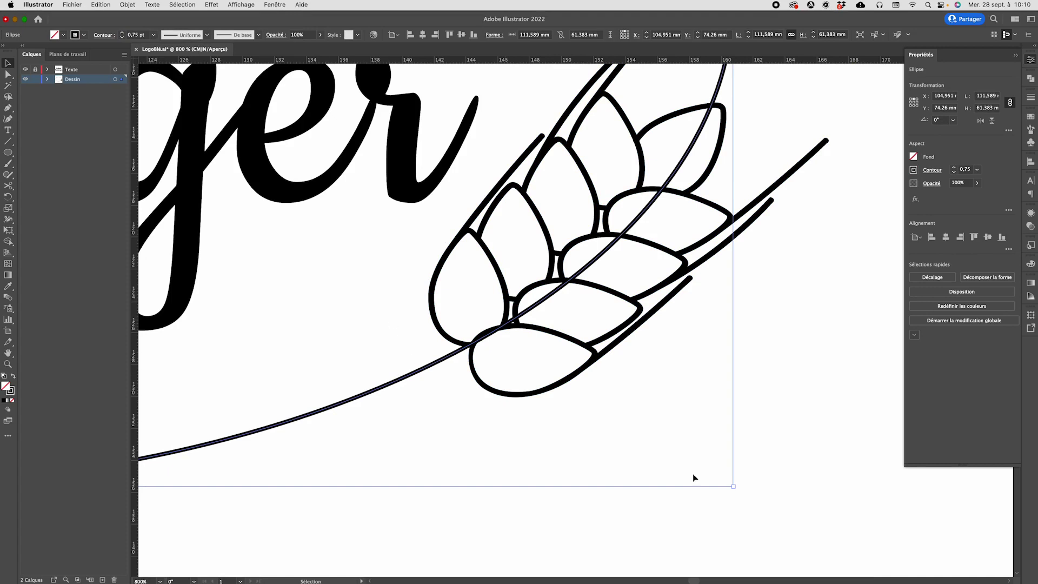
left_click(835, 447)
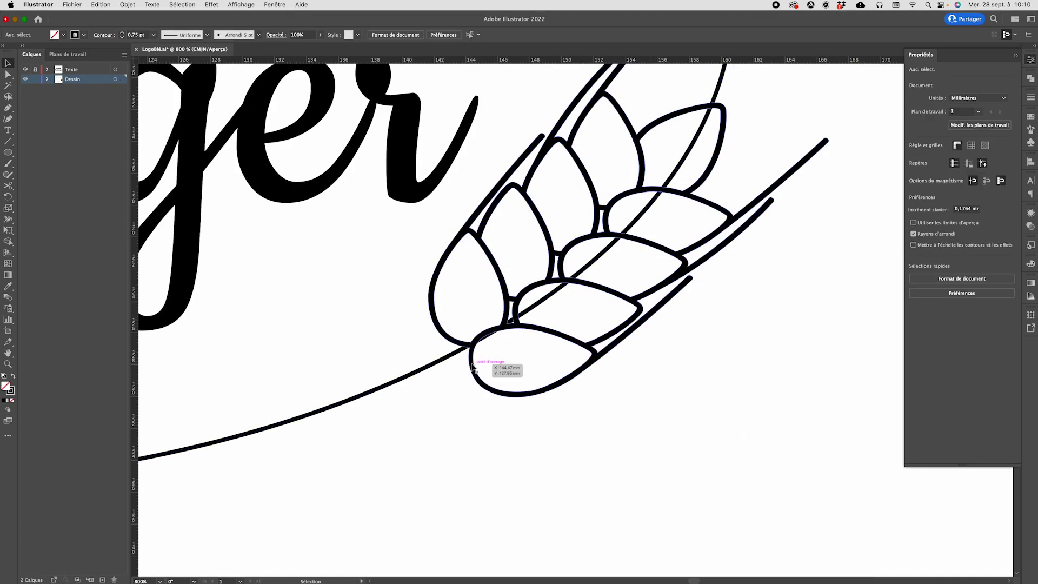
- Shift the wheat ear slightly down and try Y positions of 105.2 mm and 101 mm for it
left_click_drag(472, 367, 472, 371)
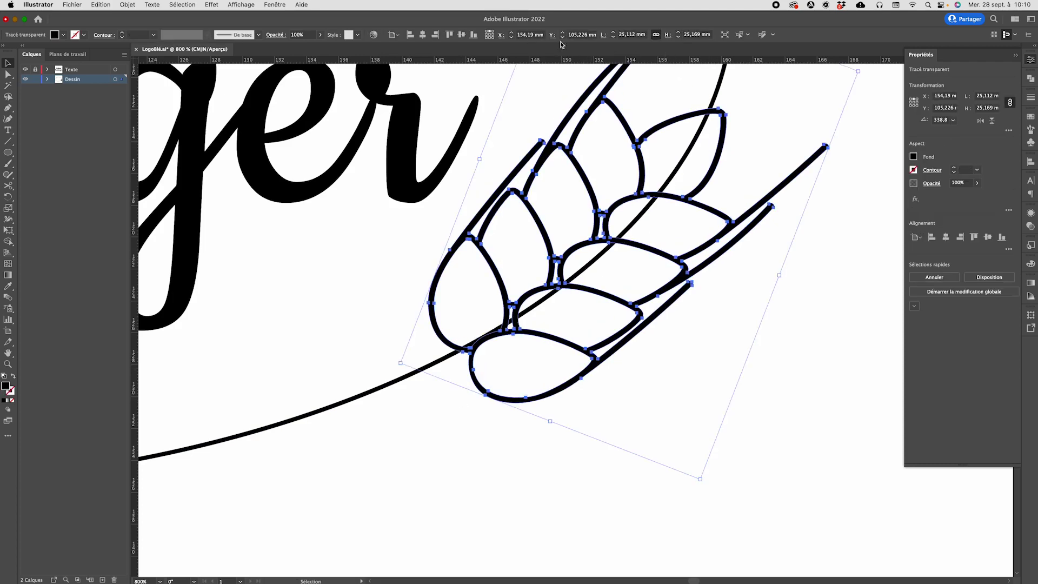
left_click_drag(588, 37, 581, 36)
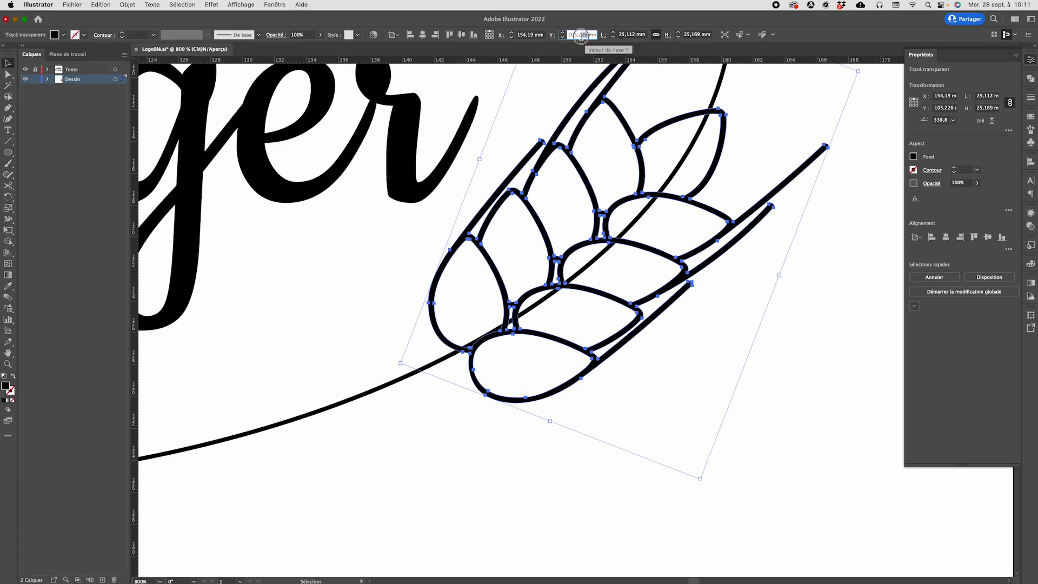
key("Return")
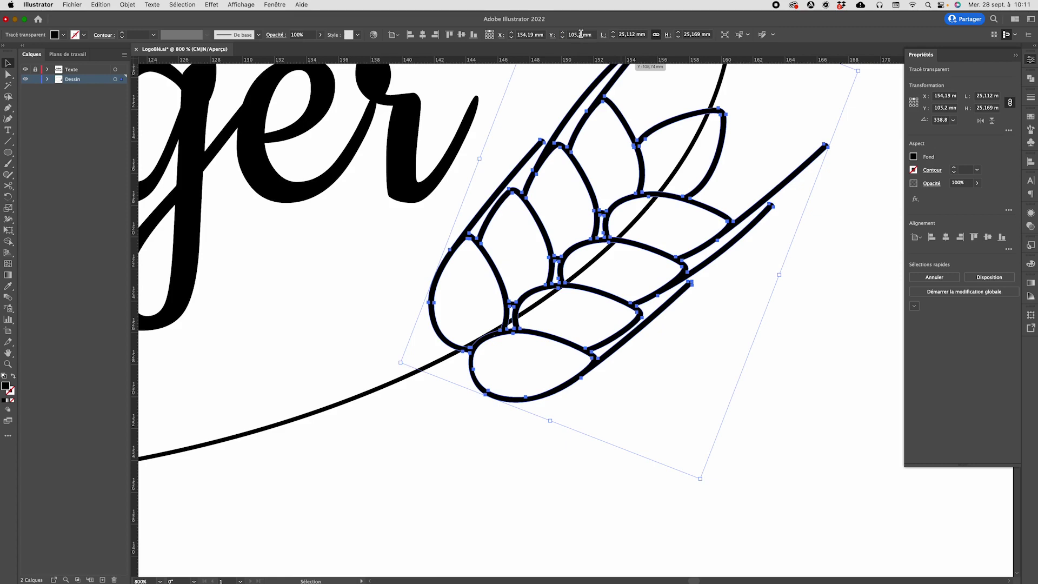
left_click(581, 35)
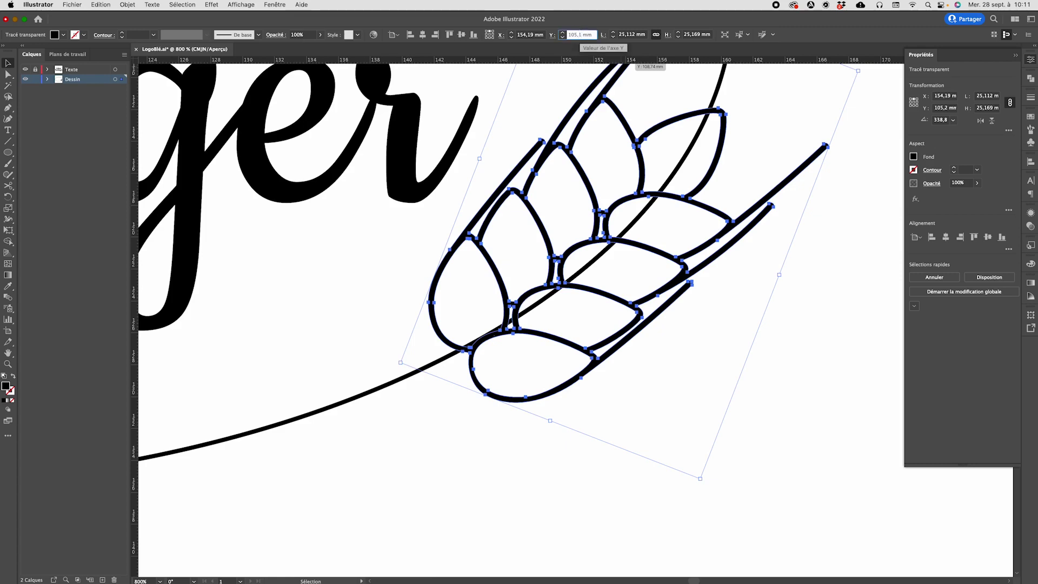
key("BackSpace")
key("BackSpace")
type("1")
key("Return")
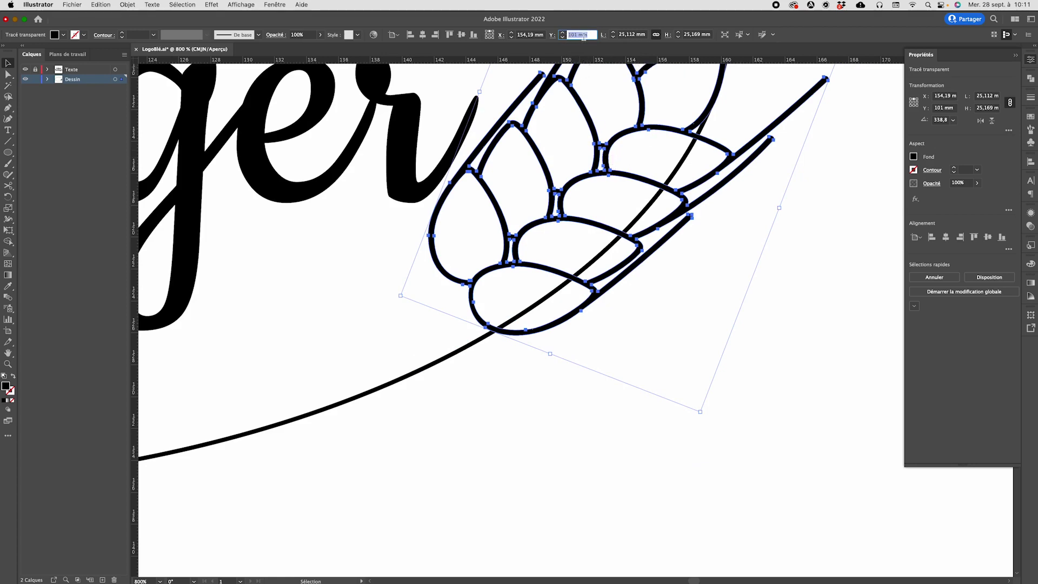
- Adjust the wheat ear's Y position in 1 mm increments until it is 105 mm
scroll(584, 36, "down", 7)
scroll(583, 37, "up", 8)
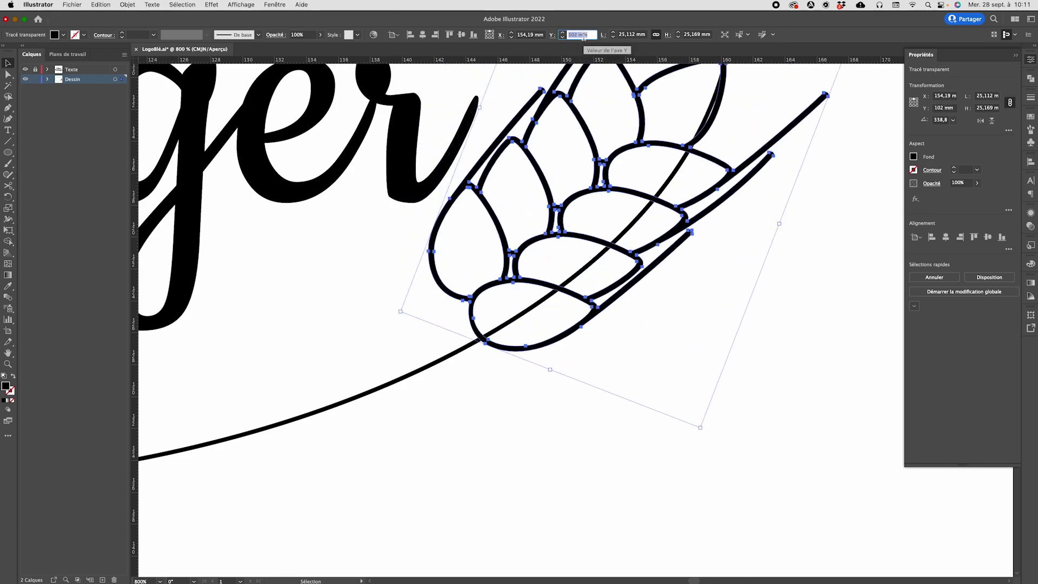
scroll(584, 37, "up", 2)
scroll(583, 37, "up", 3)
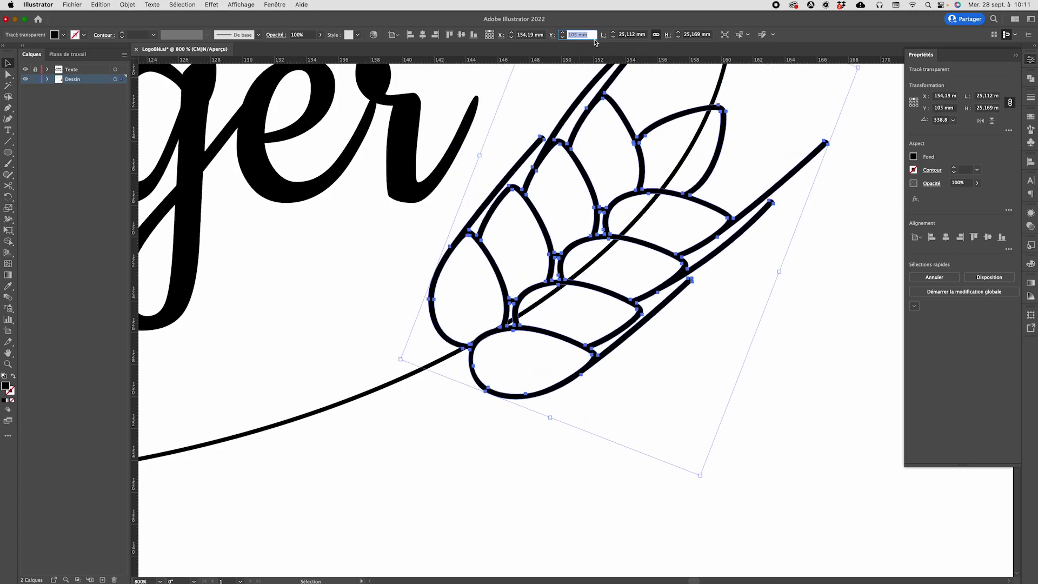
scroll(580, 36, "down", 2)
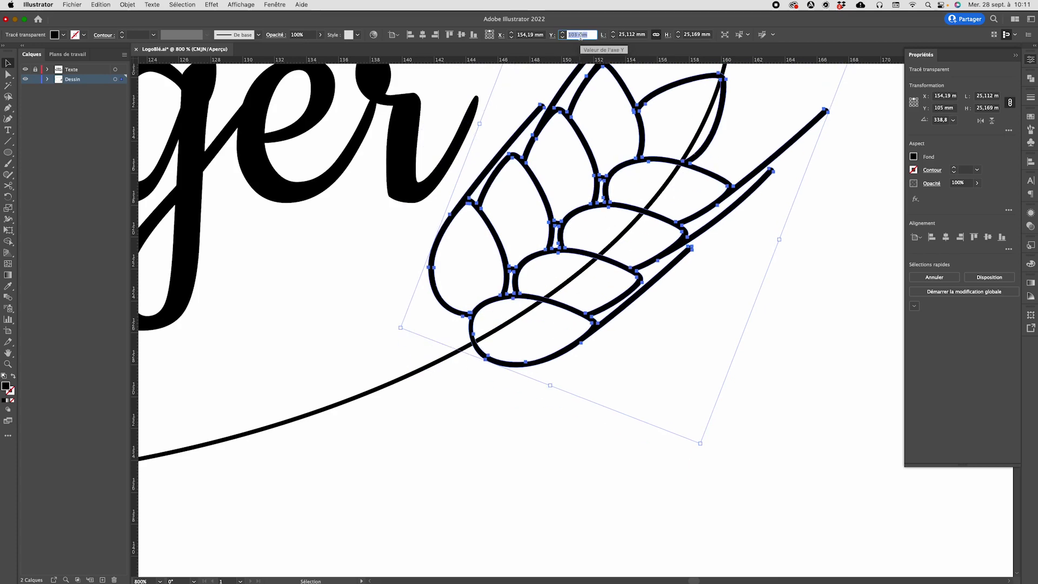
scroll(581, 35, "up", 3)
scroll(580, 36, "down", 6)
scroll(580, 35, "up", 5)
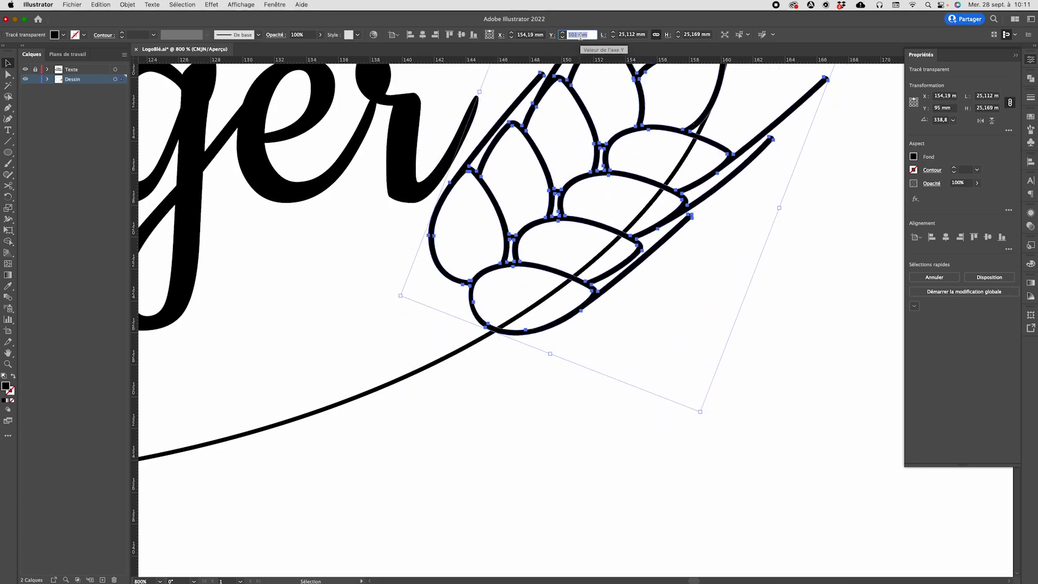
scroll(581, 36, "down", 4)
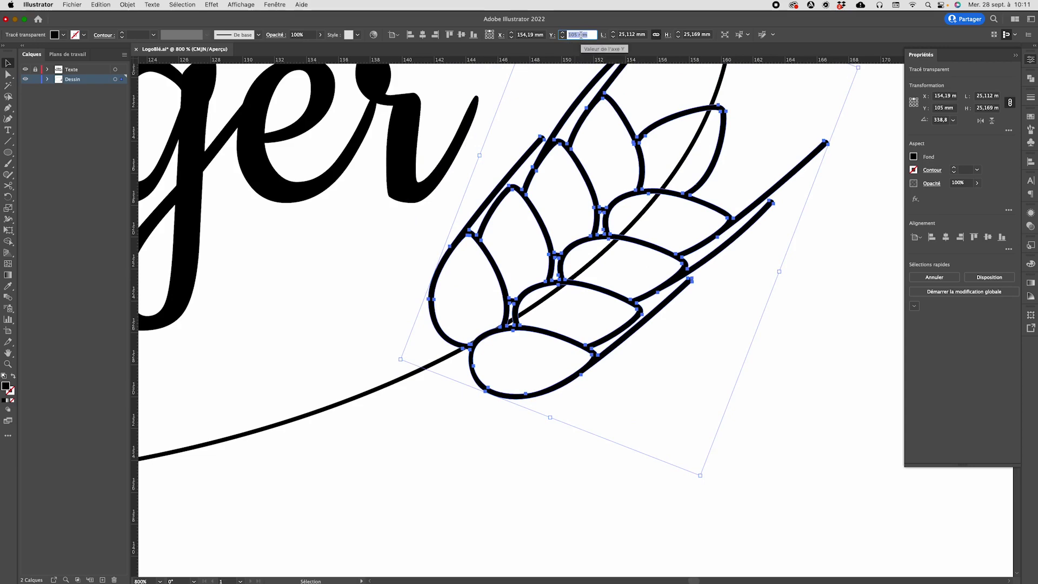
scroll(580, 35, "down", 1)
scroll(580, 35, "up", 2)
scroll(580, 36, "down", 2)
scroll(581, 36, "up", 1)
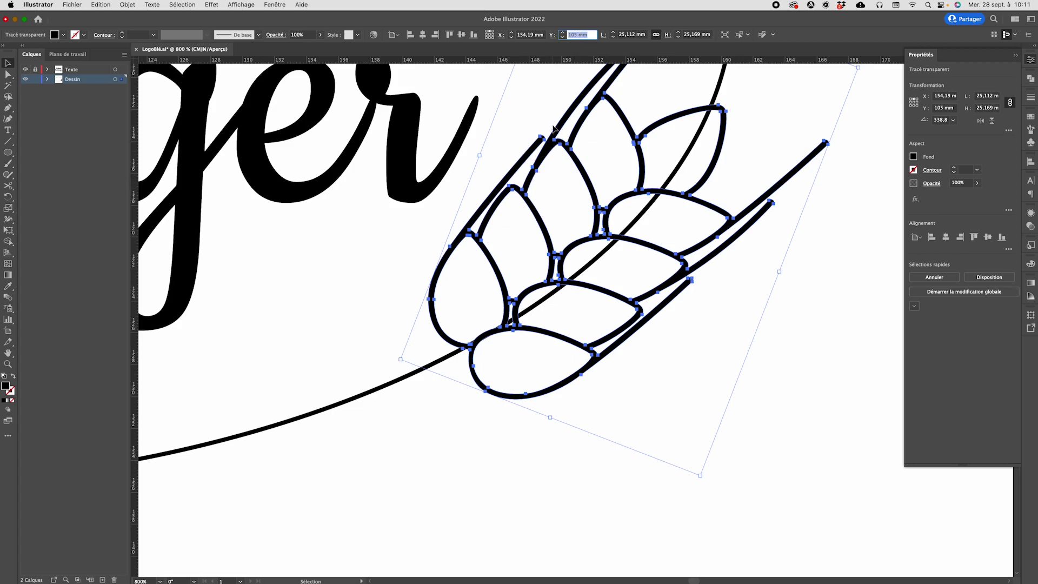
- Nudge the wheat ear up slightly to about Y 104.65 mm so its lowest grain joint sits on the ellipse line
left_click(544, 227)
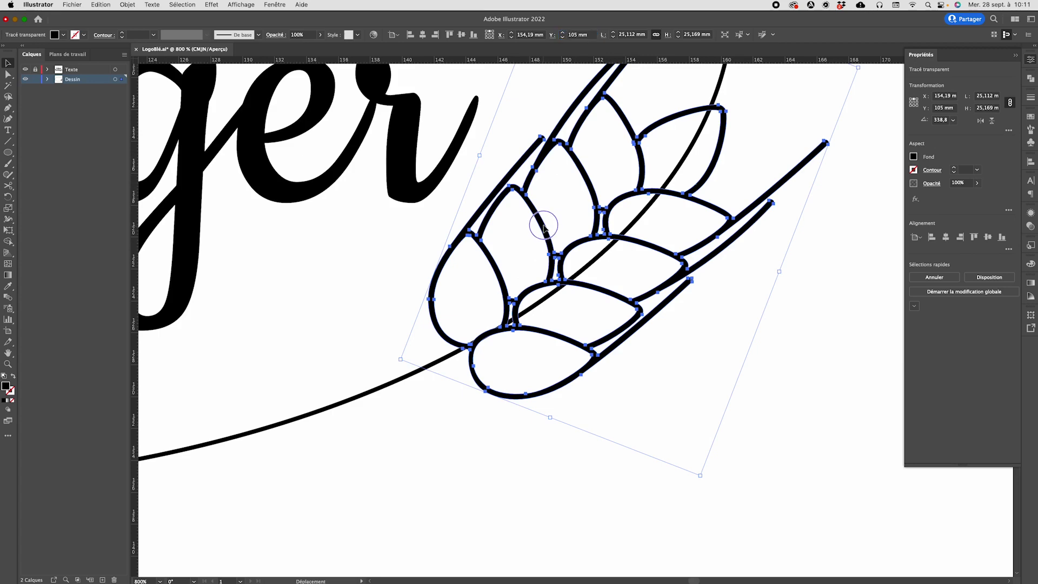
left_click_drag(544, 228, 543, 233)
scroll(596, 200, "up", 1)
left_click_drag(595, 200, 595, 199)
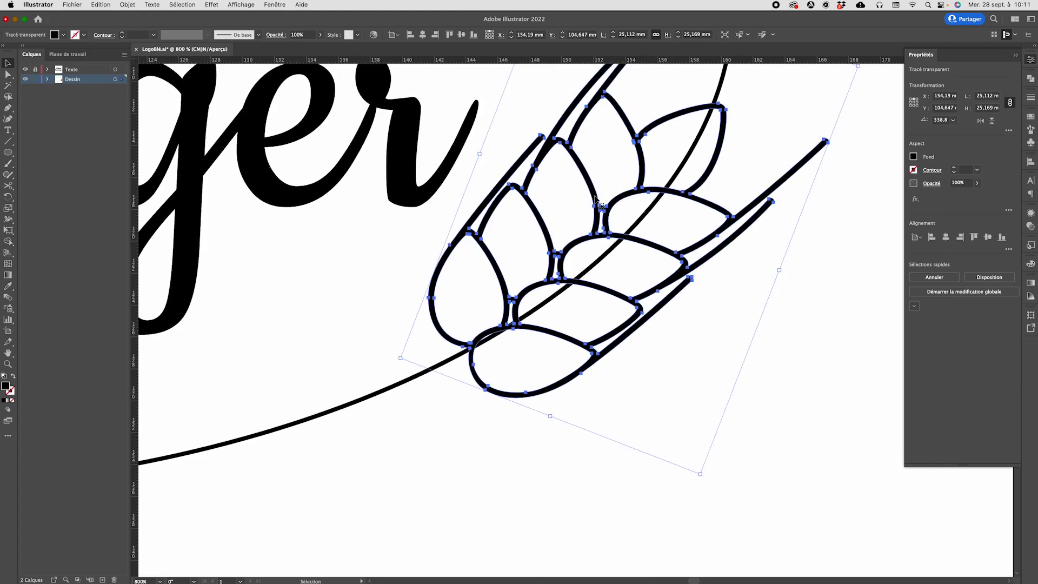
- Reflect a copy of the wheat ear across the vertical centre guide onto the opposite side of the ellipse
left_click(832, 351)
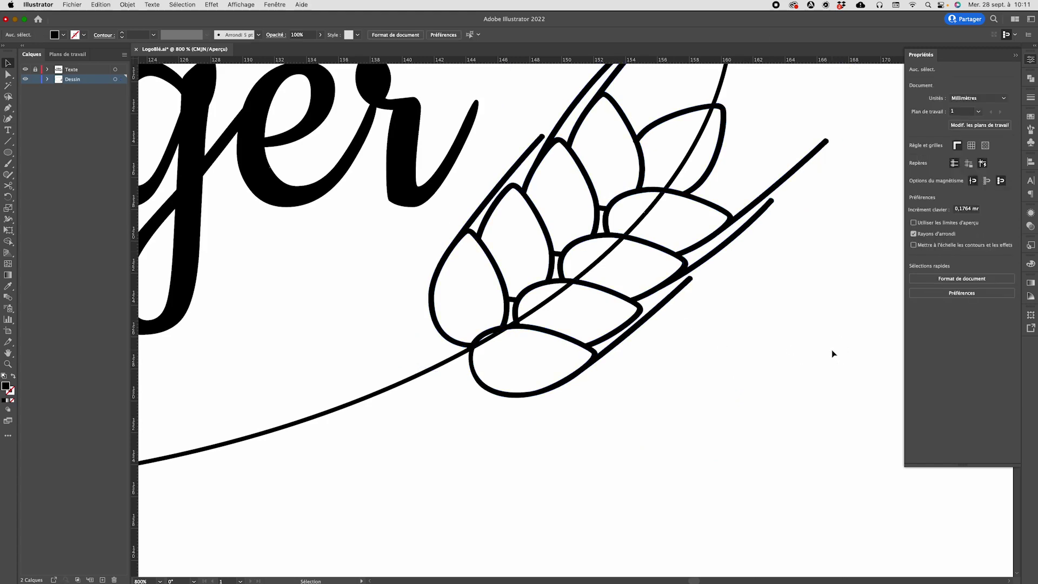
key("super+minus")
key("super+minus")
key("super+minus")
key("super+minus")
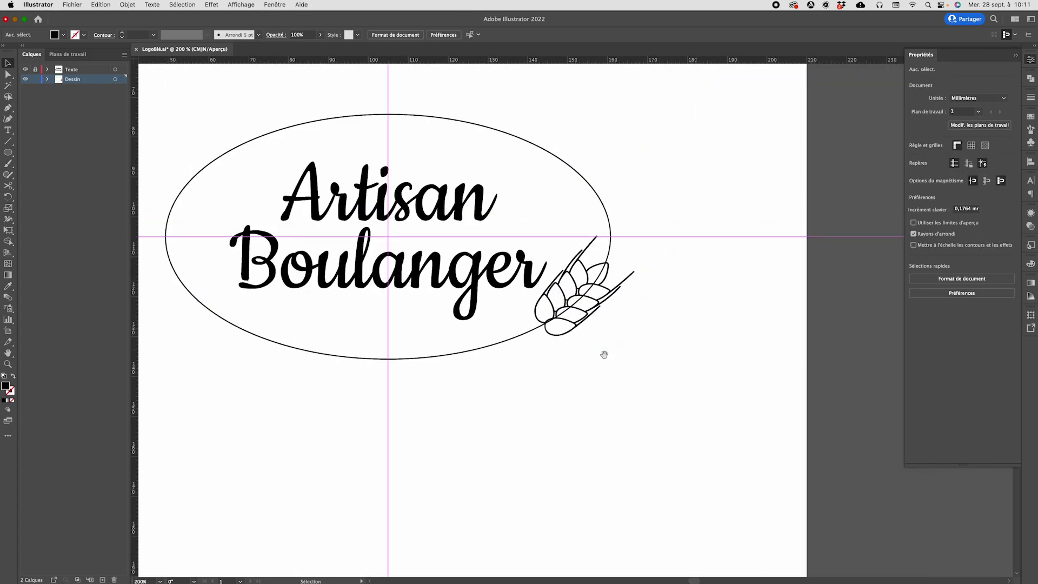
left_click_drag(417, 348, 604, 370)
left_click(640, 373)
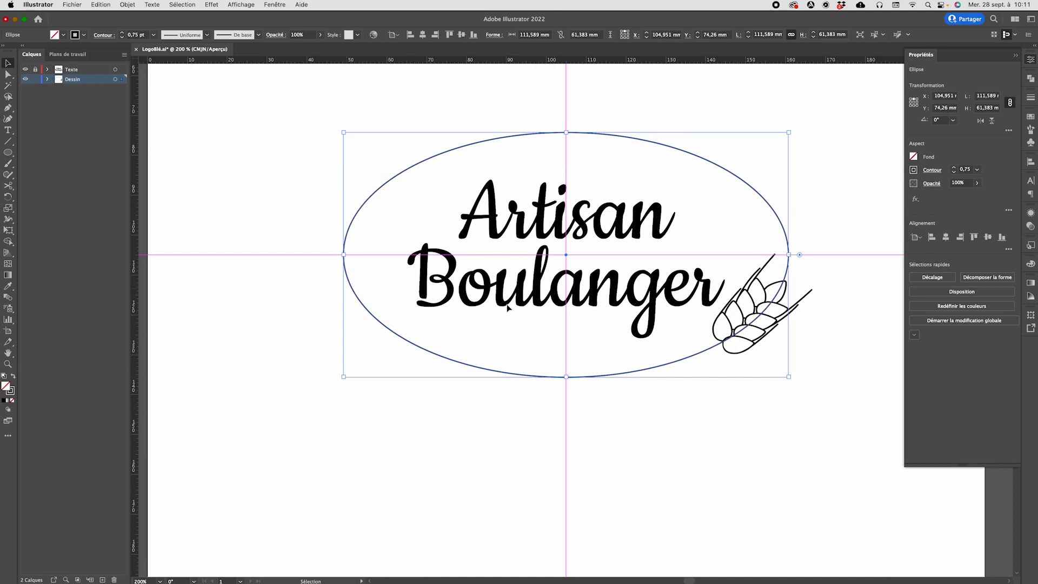
left_click(761, 339)
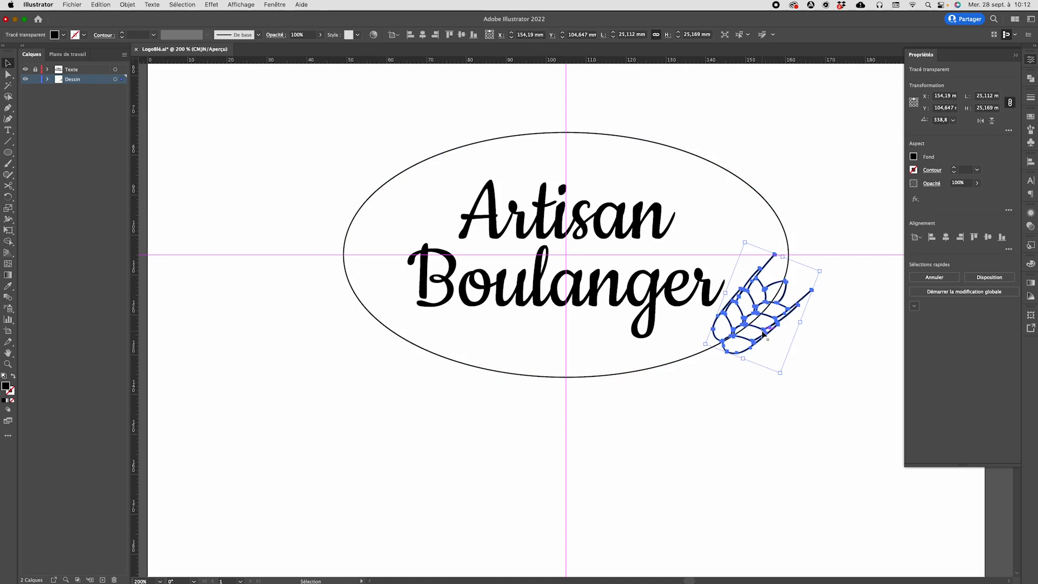
key("o")
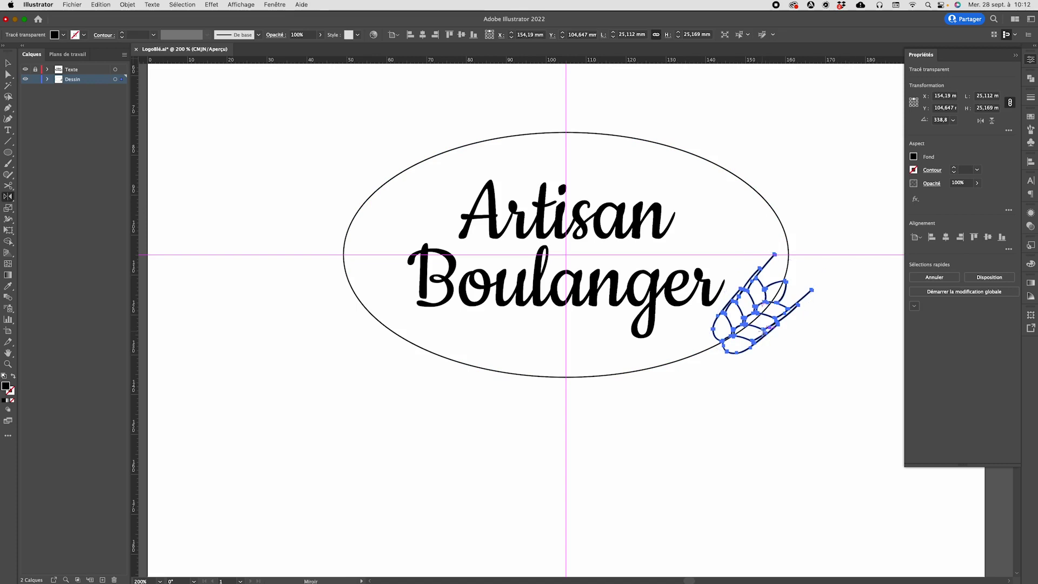
left_click(565, 326, "alt")
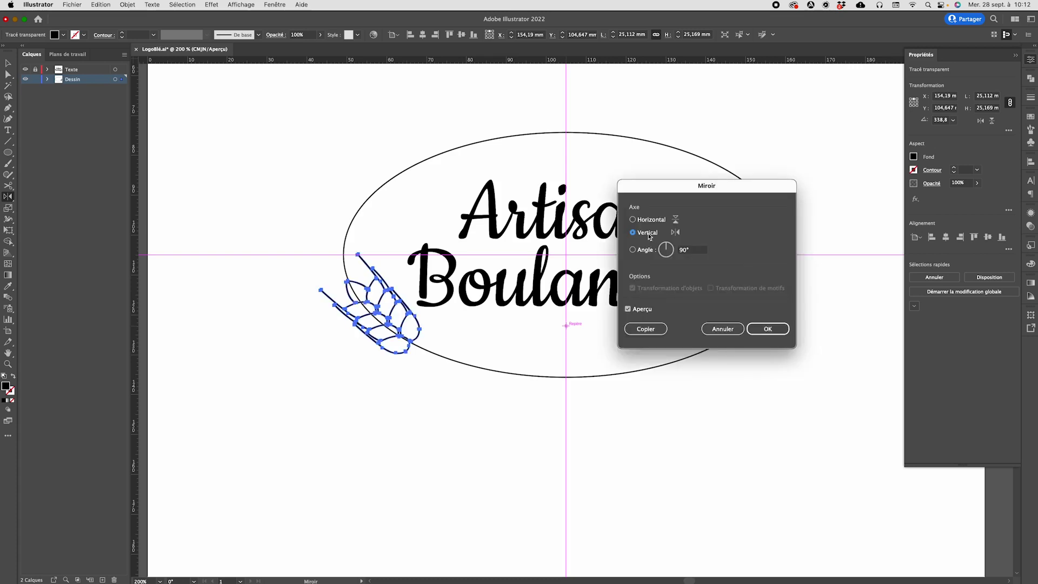
left_click(645, 329)
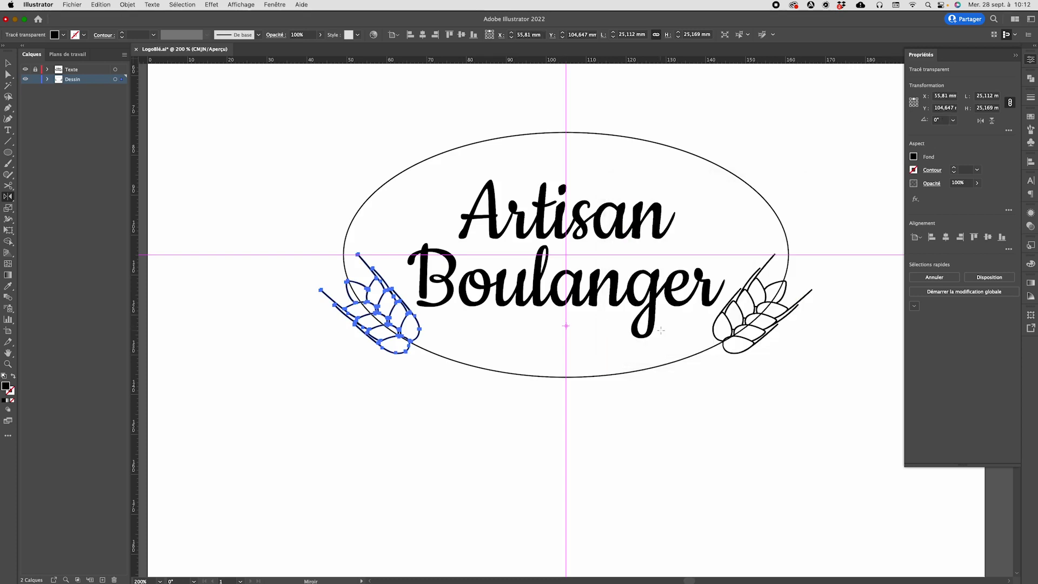
- Flip the copied wheat ear over the horizontal centre guide, without duplicating it, so it sits on the ellipse's upper-left part
left_click(388, 253, "alt")
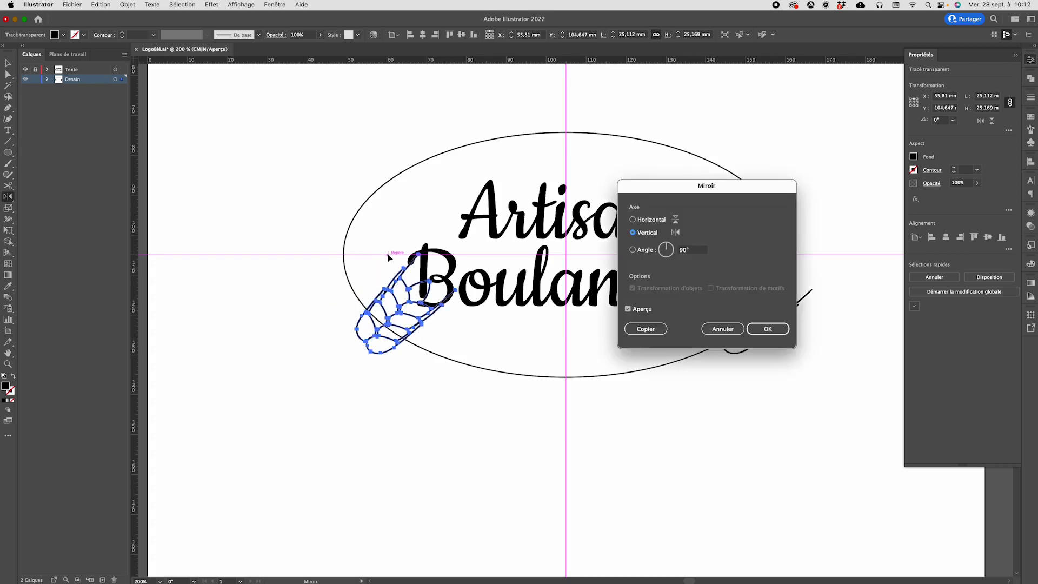
left_click(633, 219)
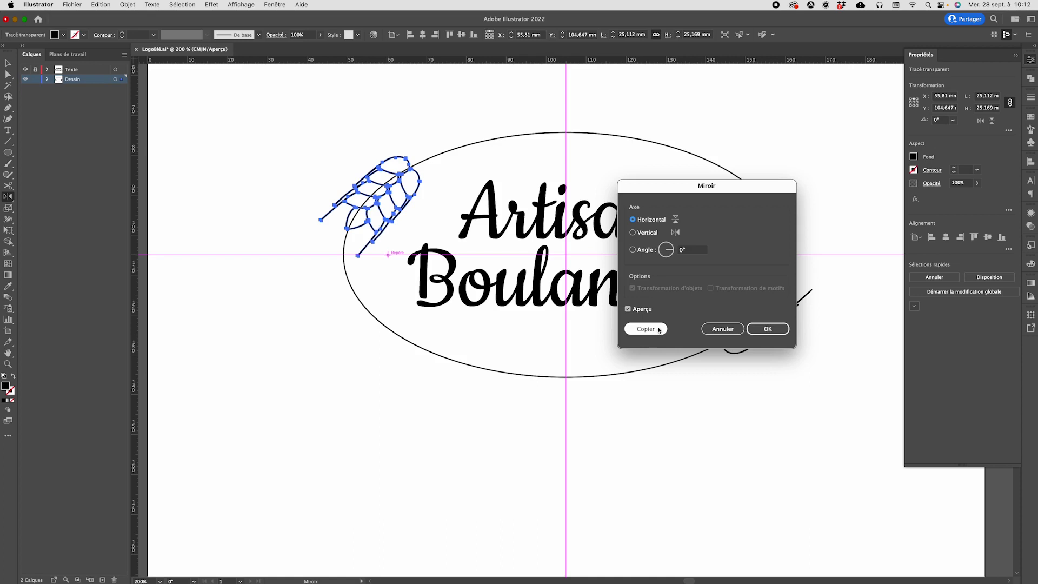
left_click(785, 330)
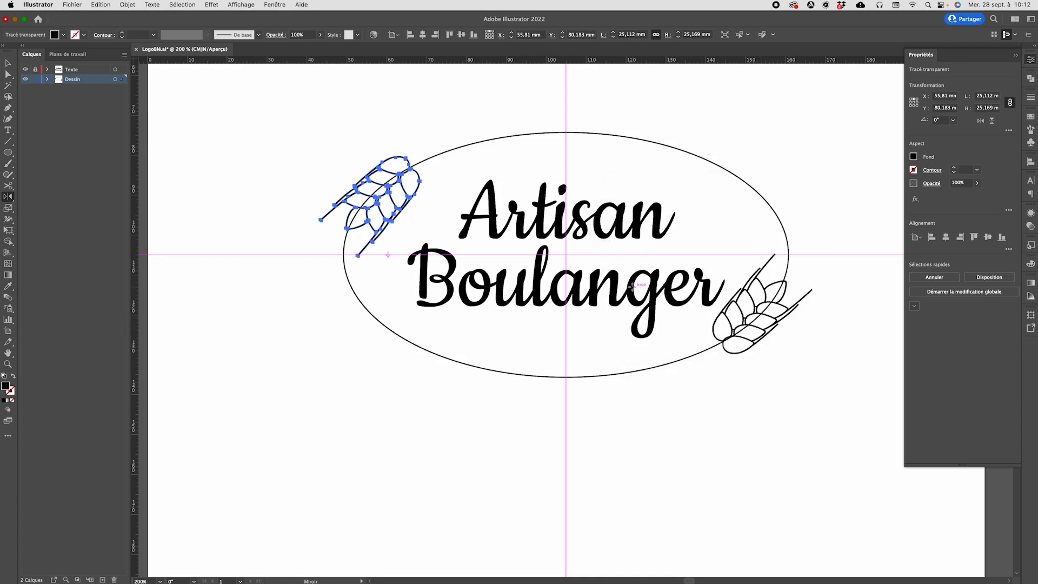
left_click(654, 375)
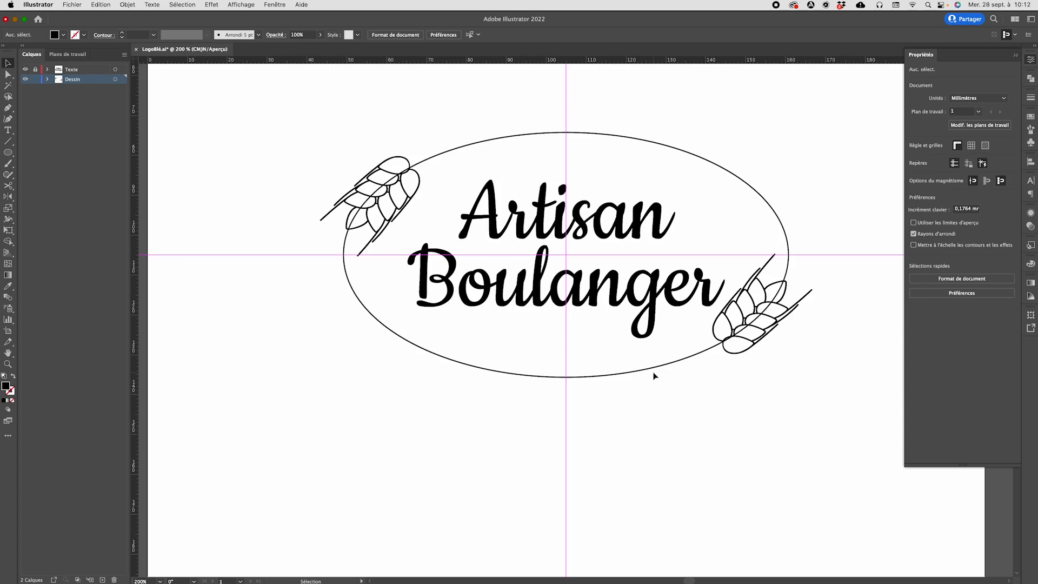
- Cut the ellipse with Scissors at the lower-right ear's base, just below the horizontal guide on the left and just above it on the right
left_click(658, 367)
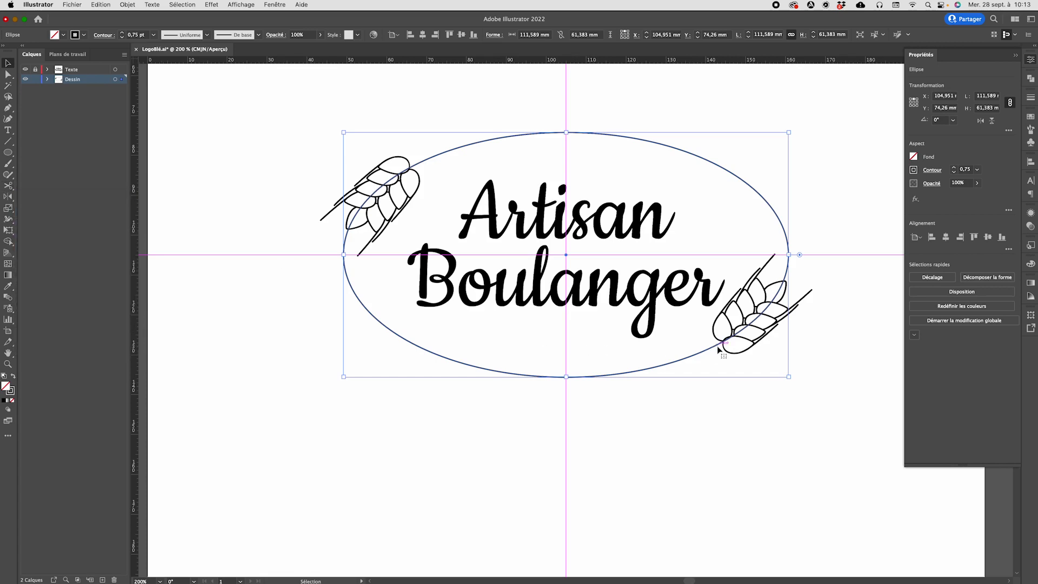
key("c")
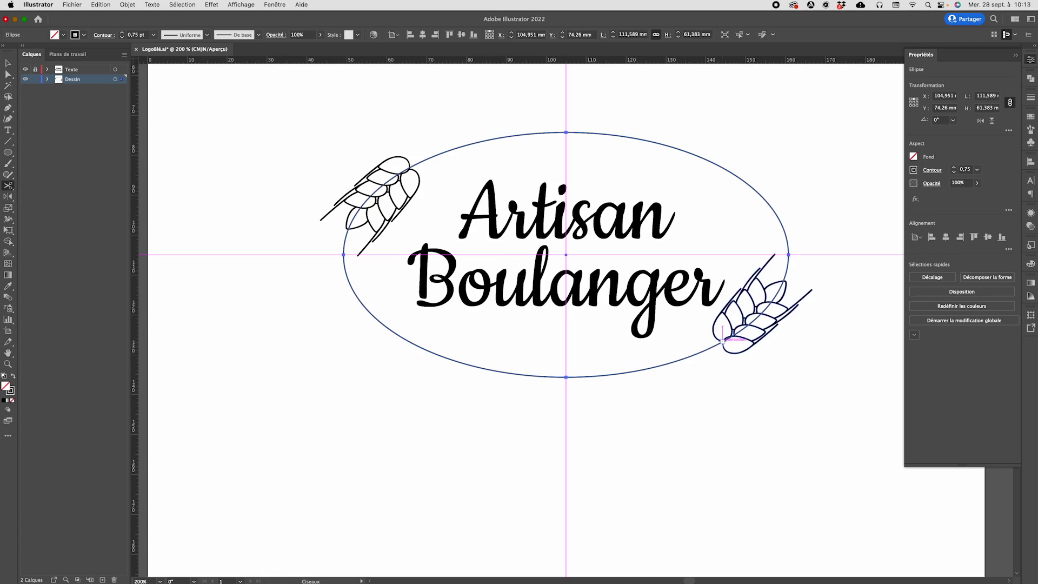
left_click(723, 341)
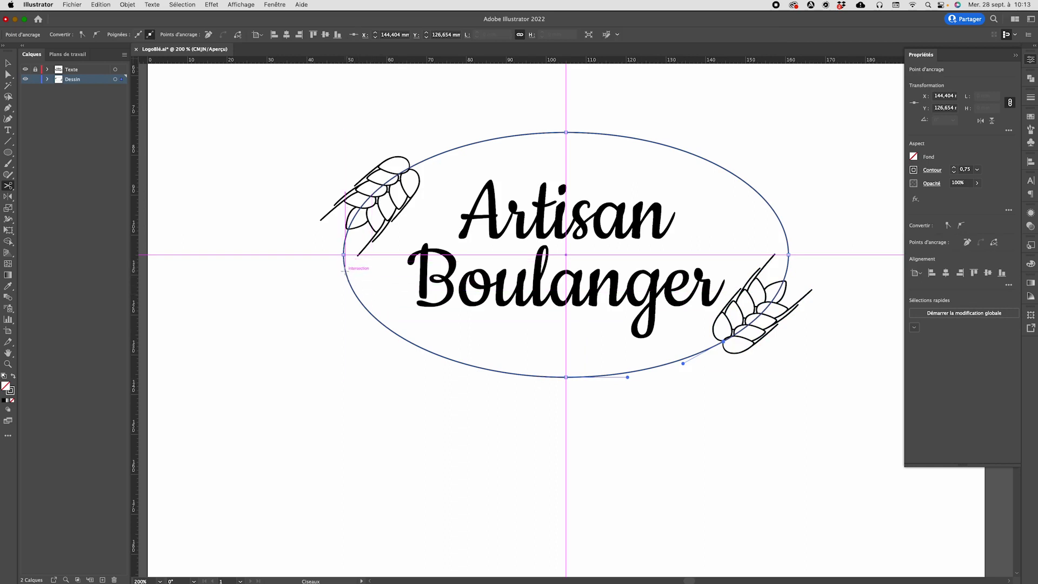
left_click(345, 268)
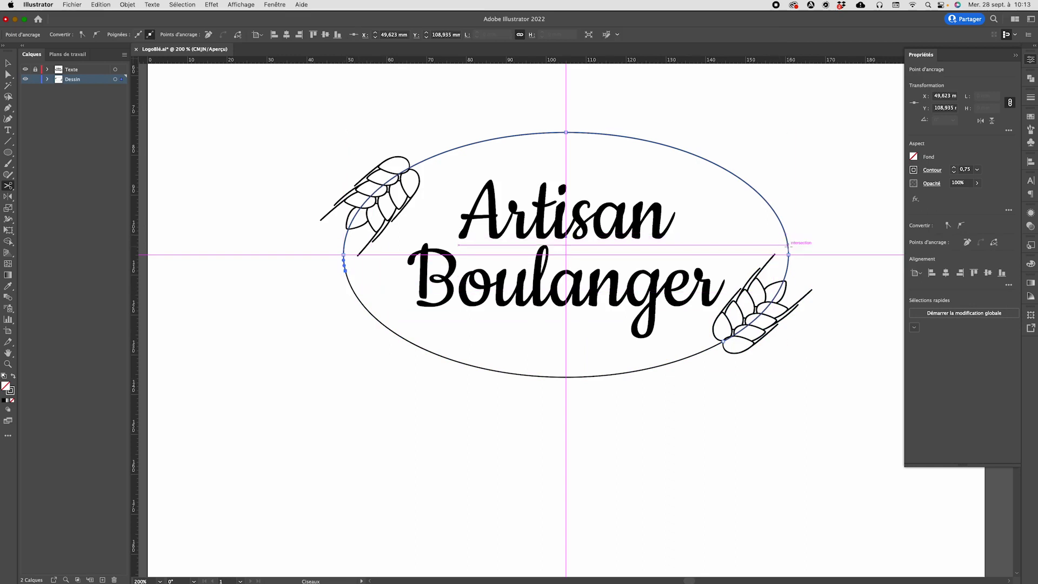
left_click(789, 249)
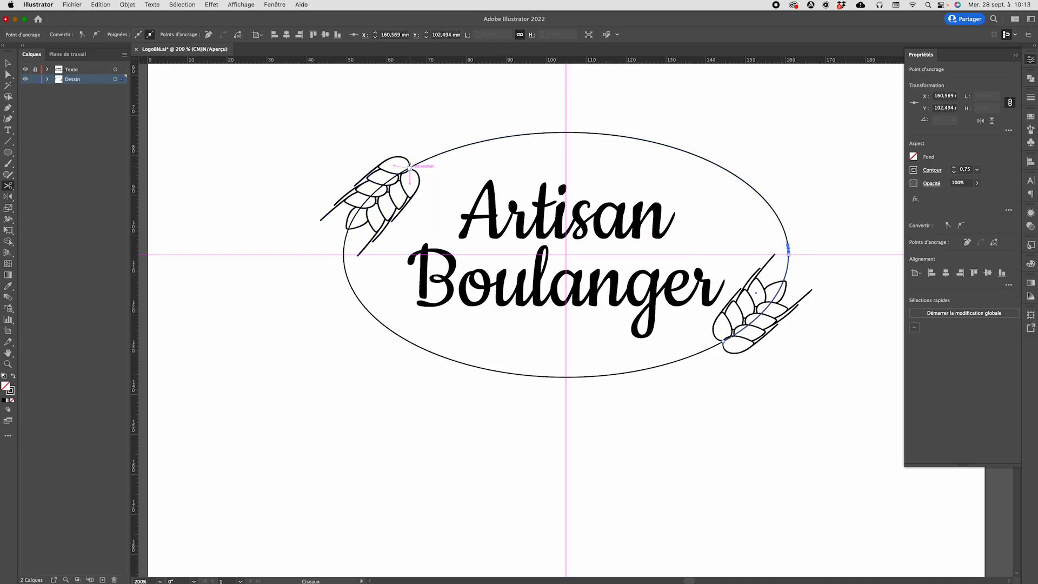
- Cut the upper ellipse segment with Scissors at the base of the upper-left wheat ear
key("v")
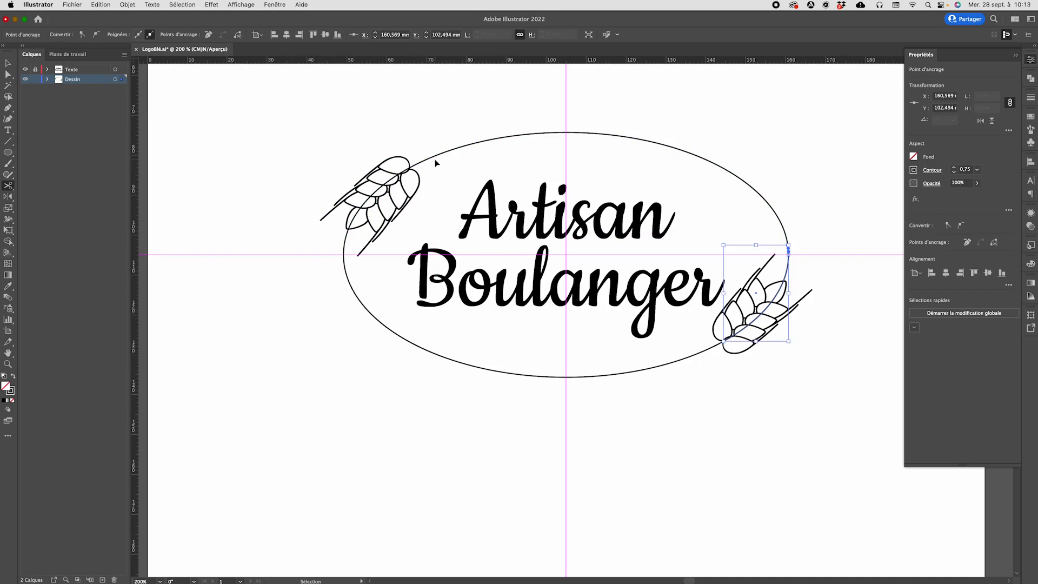
left_click(430, 157)
key("c")
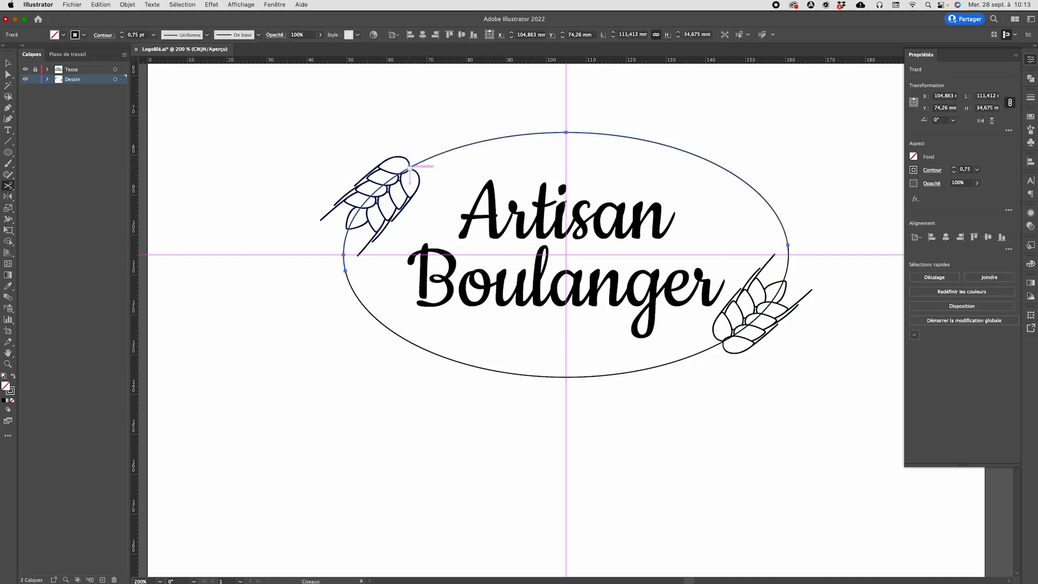
left_click(410, 169)
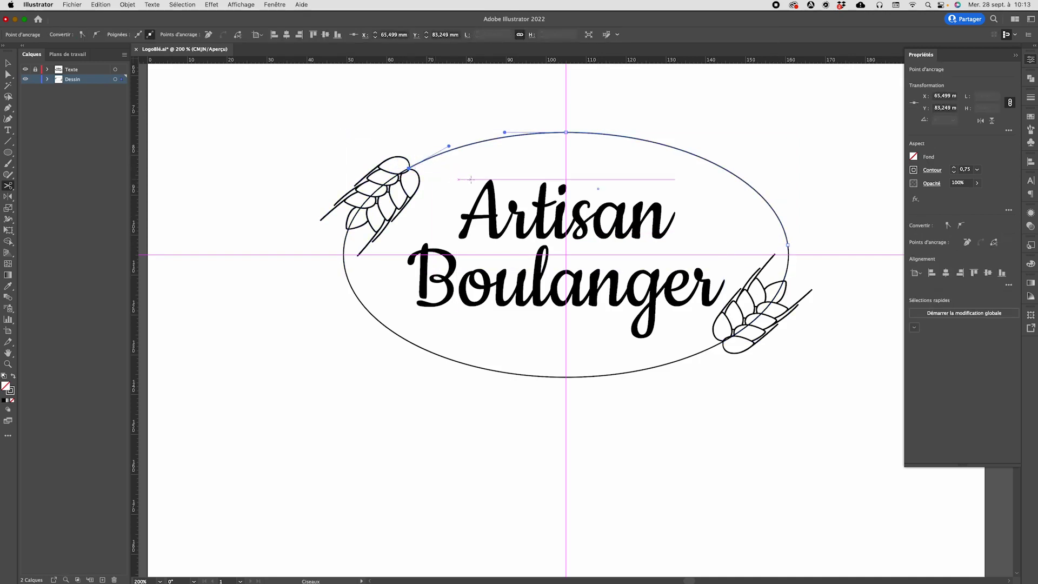
key("v")
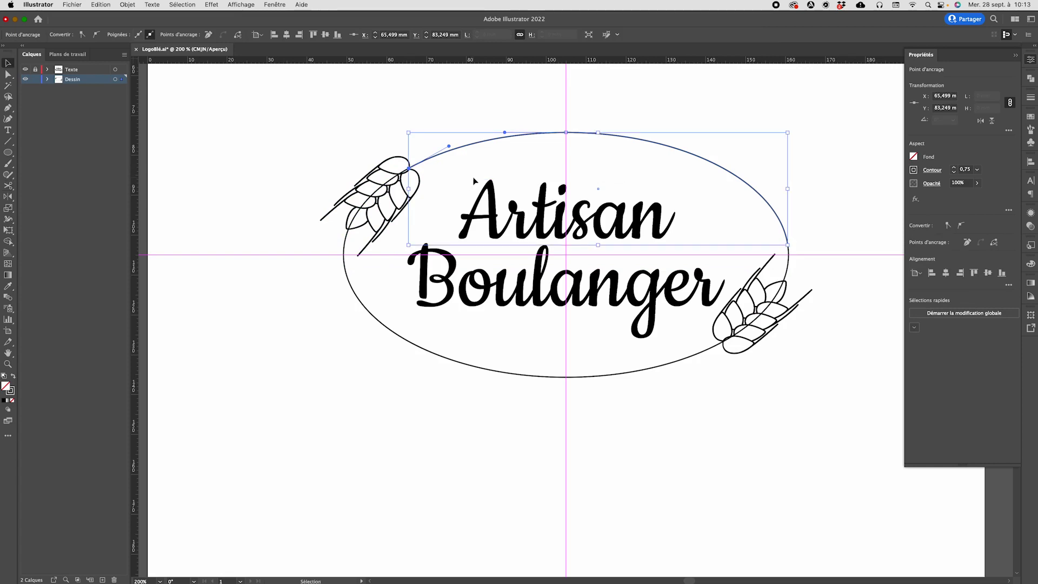
- Delete the two short ellipse segments running behind the wheat ears
left_click(348, 241)
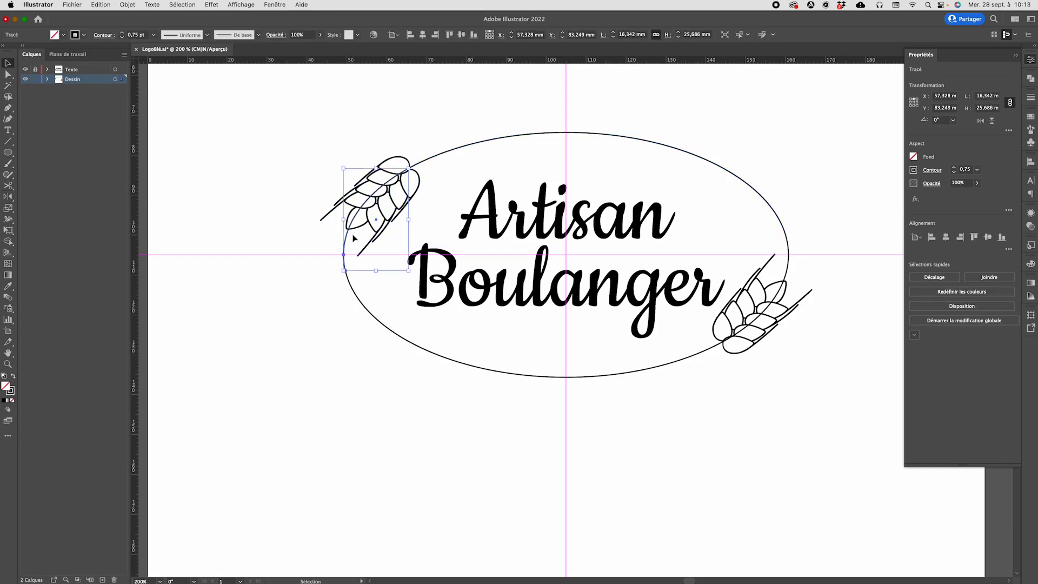
key("Delete")
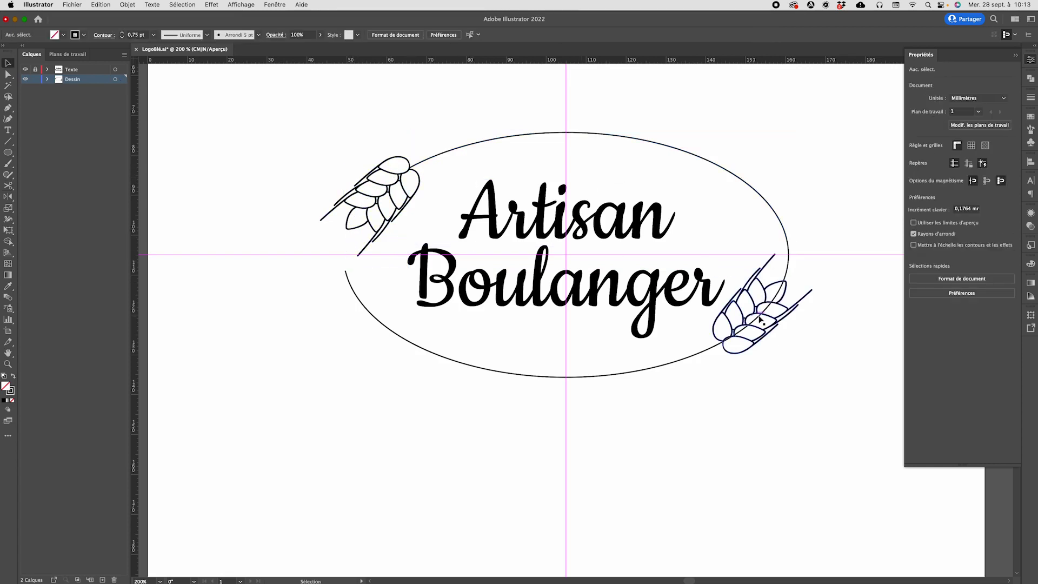
left_click(780, 297)
key("Delete")
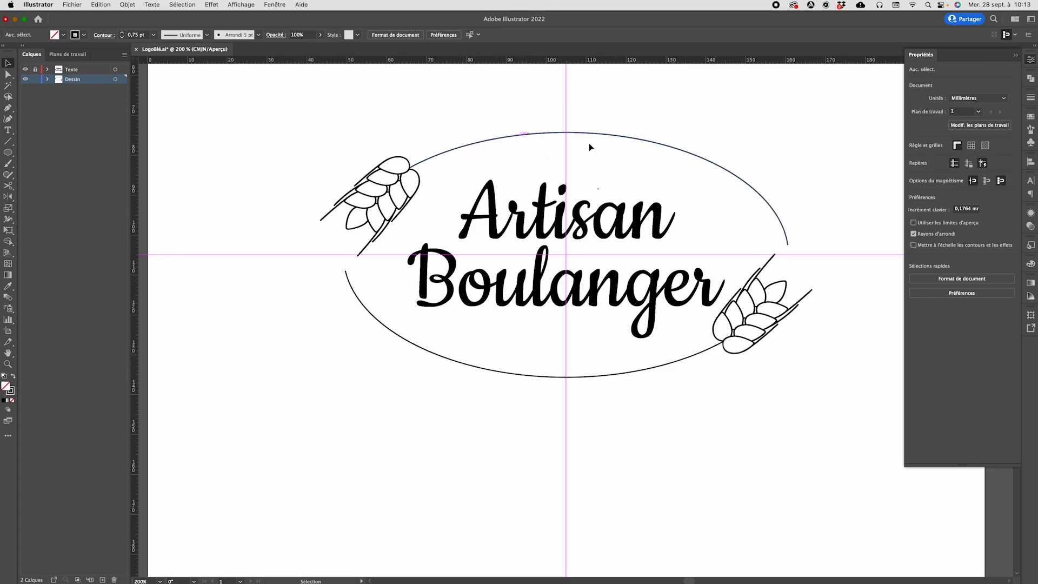
- Widen the free left end of the lower arc to about 1.42 mm with the Width tool so it tapers towards the wheat ear
left_click(466, 366)
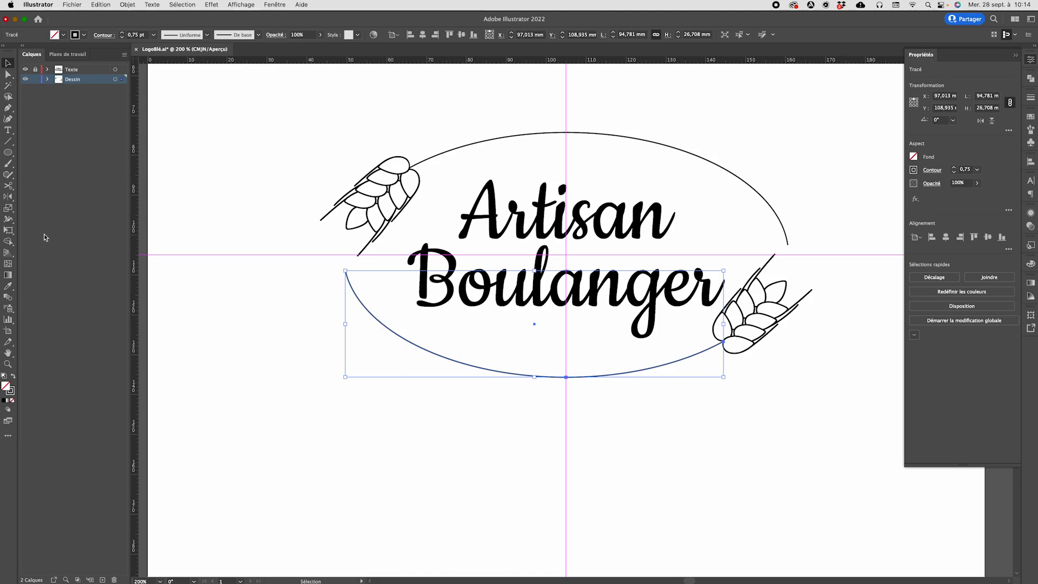
left_click(8, 220)
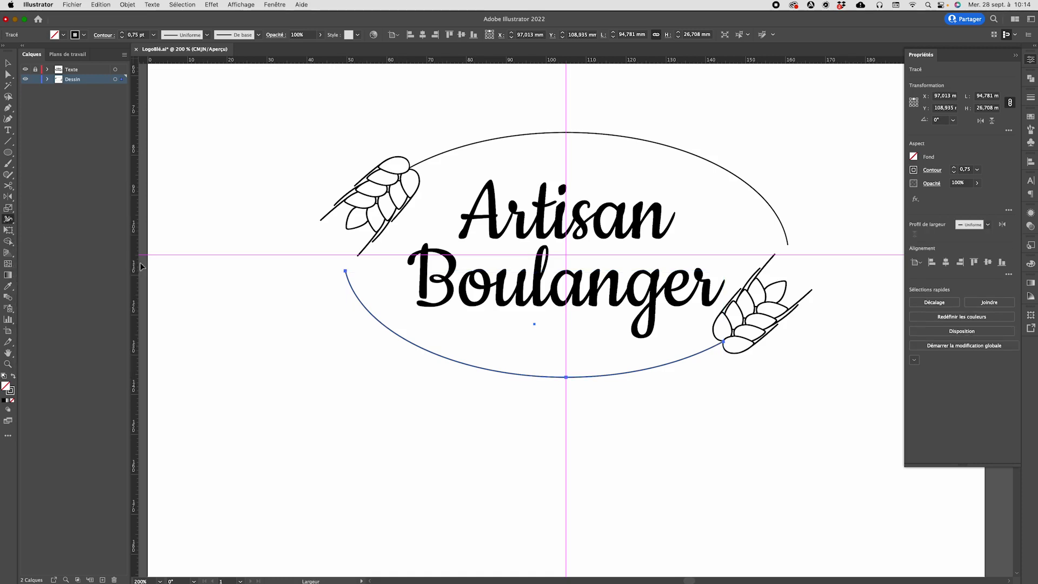
left_click(345, 273)
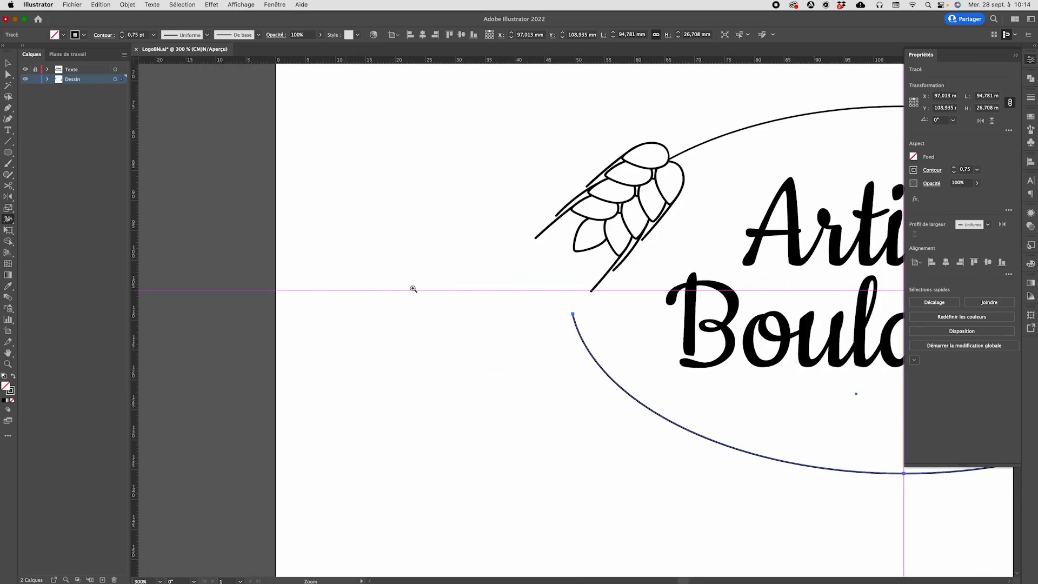
left_click(574, 314)
left_click(573, 317)
left_click_drag(589, 322, 439, 215)
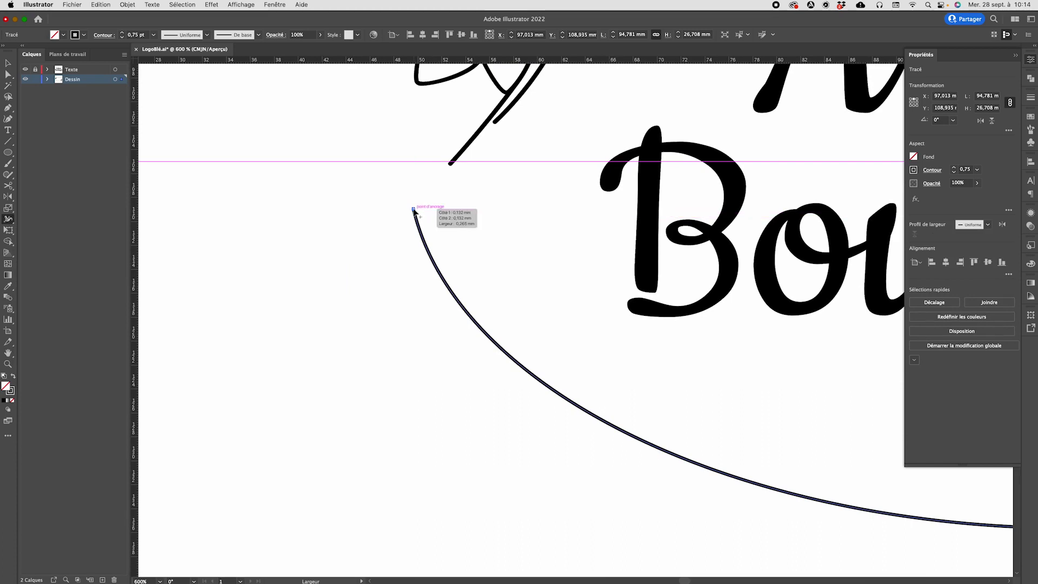
left_click_drag(413, 210, 423, 209)
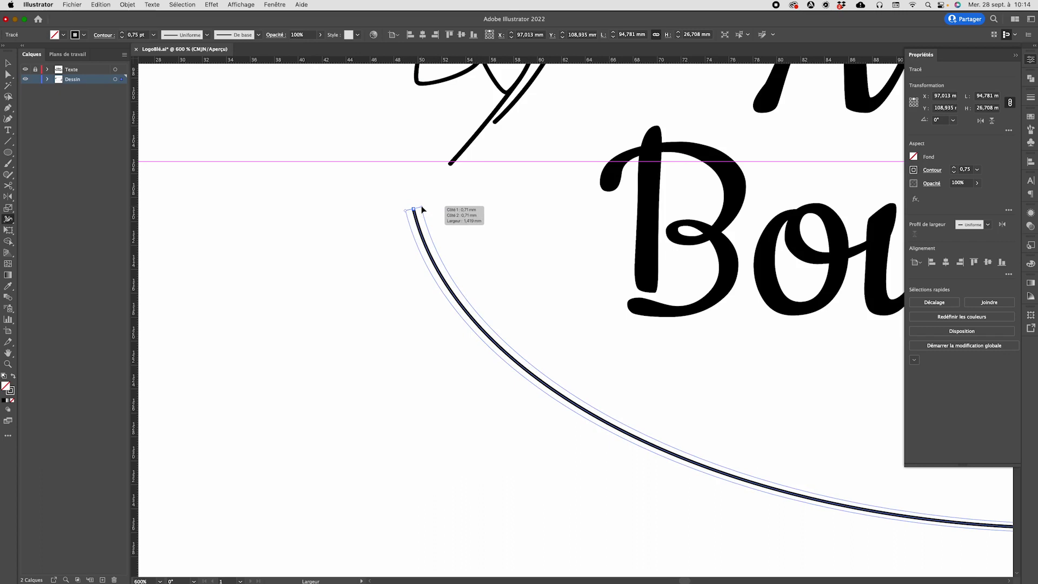
left_click(422, 208)
left_click_drag(422, 207, 422, 207)
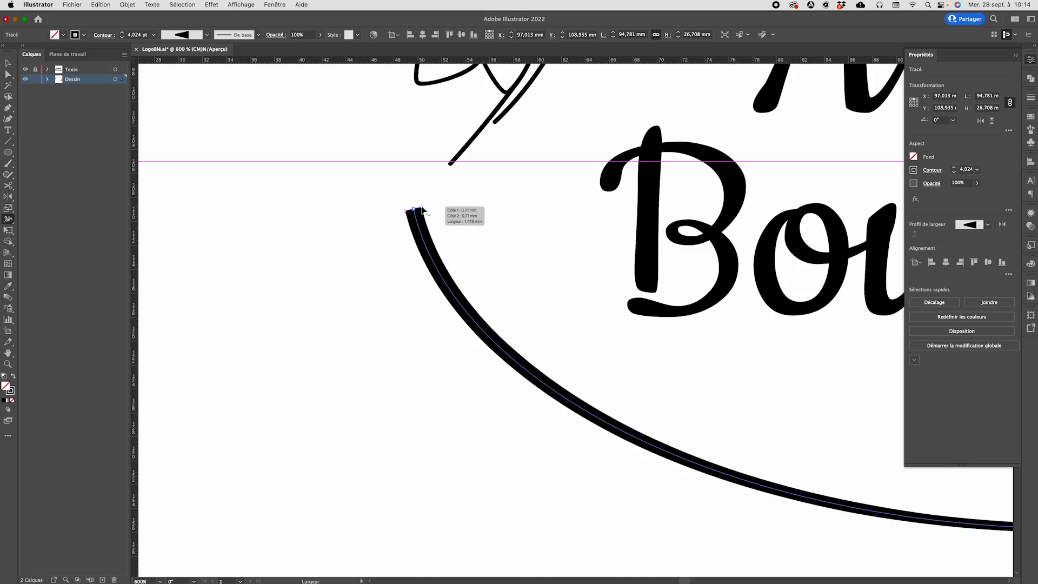
key("super+minus")
key("super+minus")
key("super+minus")
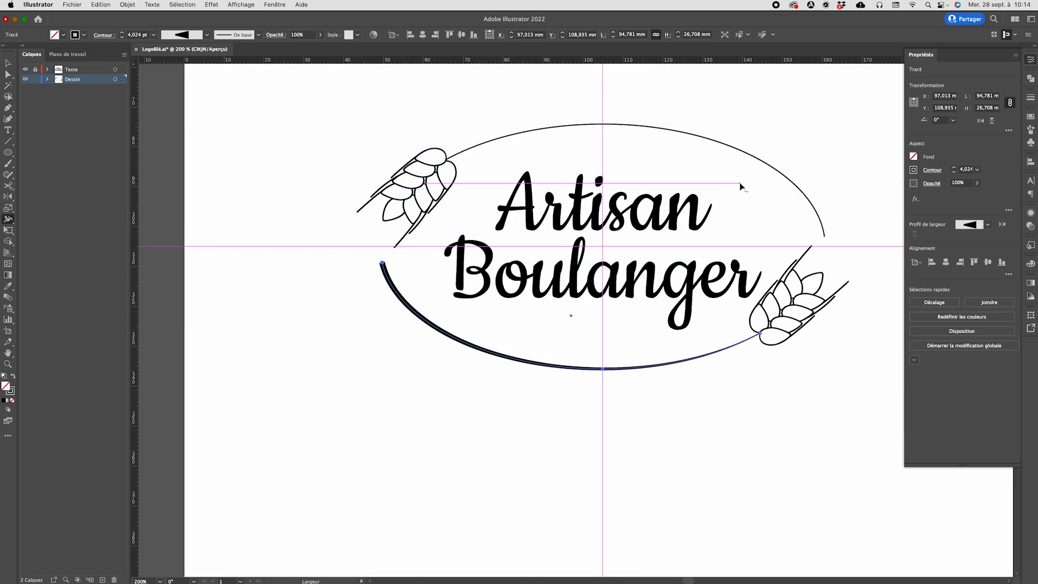
key("v")
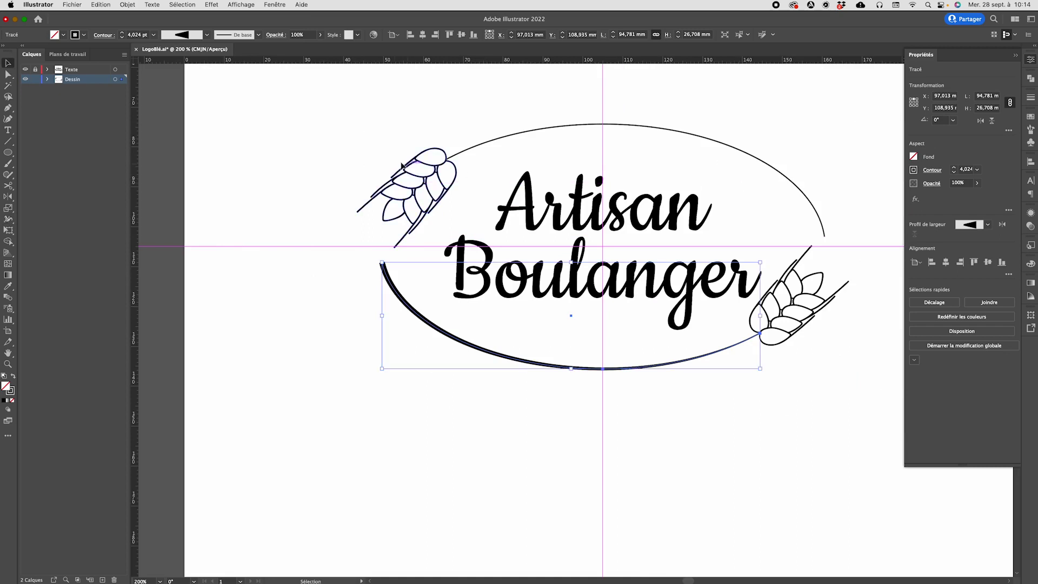
left_click(357, 154)
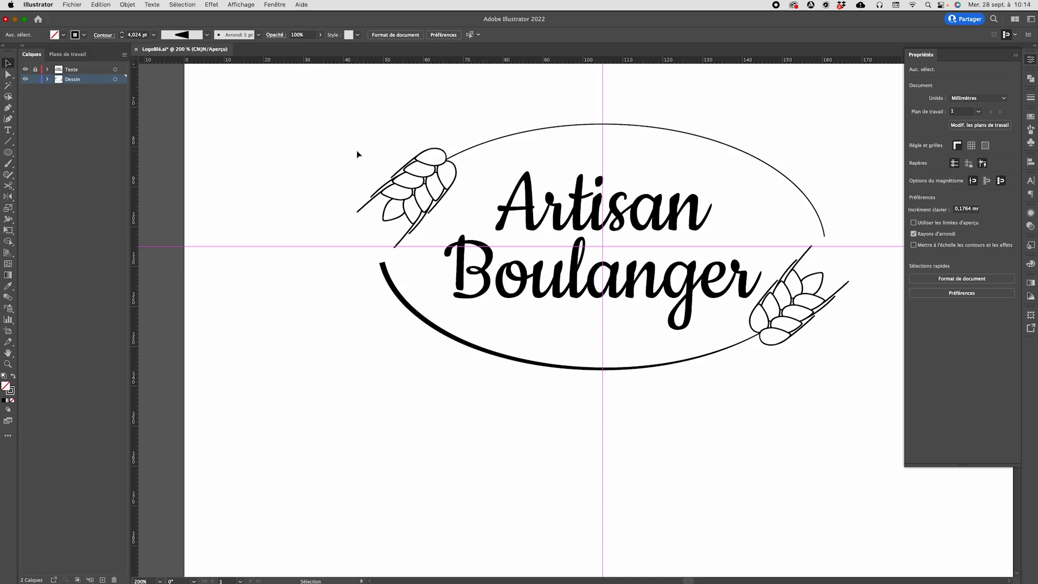
- Widen the free right end of the upper arc to about 1.29 mm with the Width tool so it tapers towards the wheat ear
left_click(825, 231)
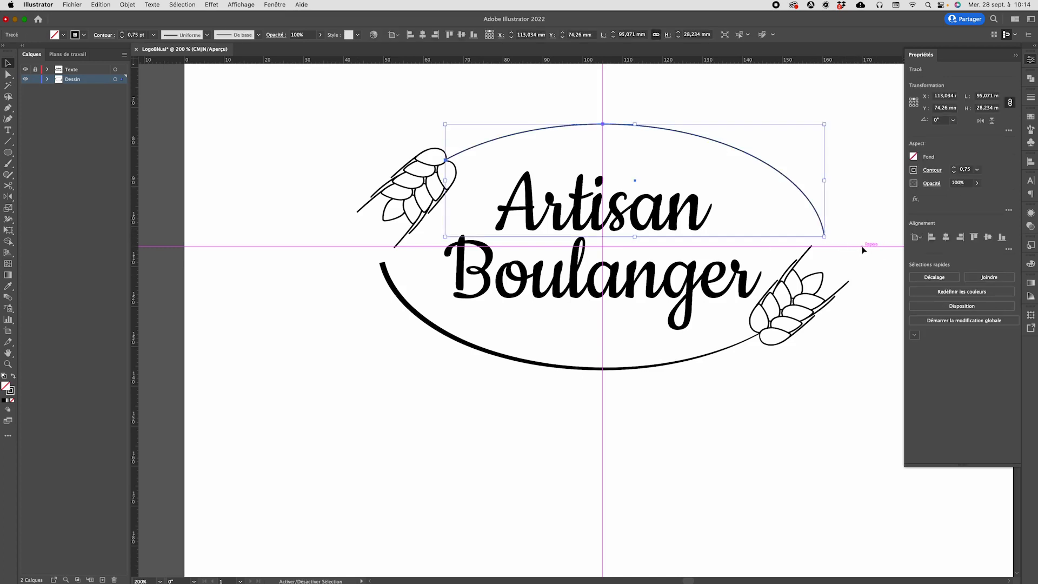
key("shift+w")
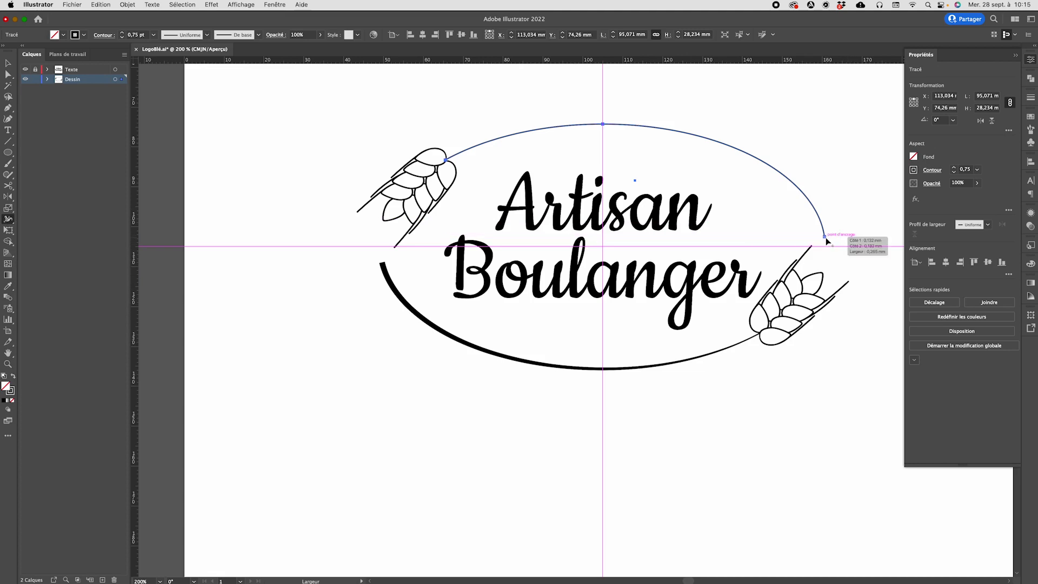
left_click_drag(826, 240, 830, 240)
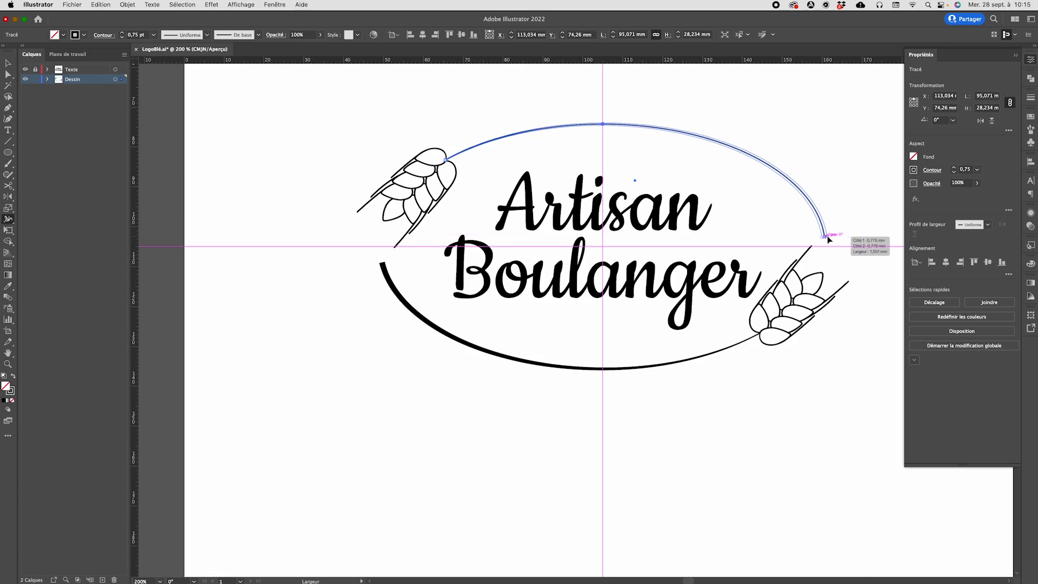
left_click_drag(829, 239, 829, 240)
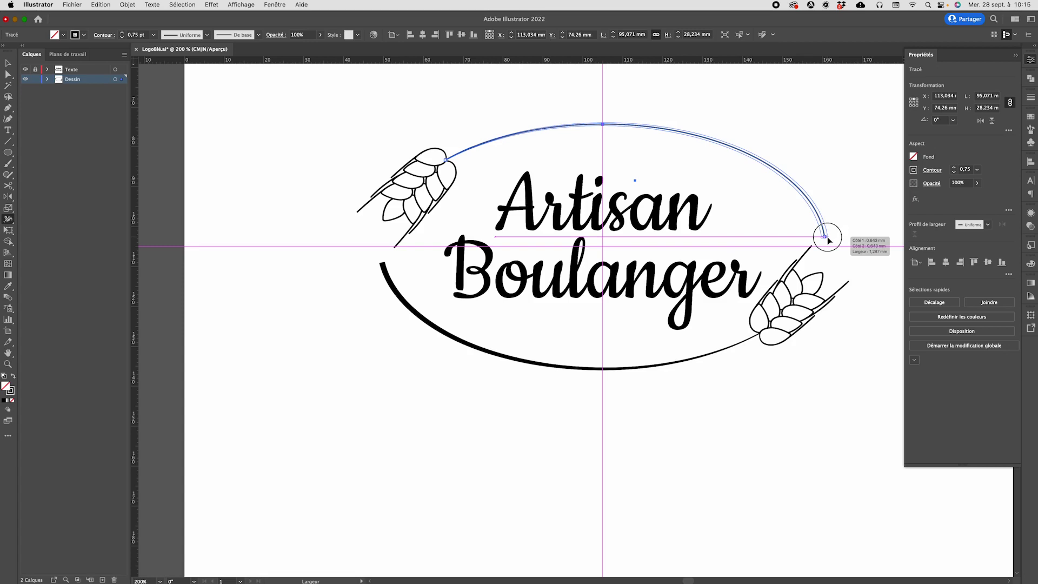
left_click_drag(829, 240, 829, 240)
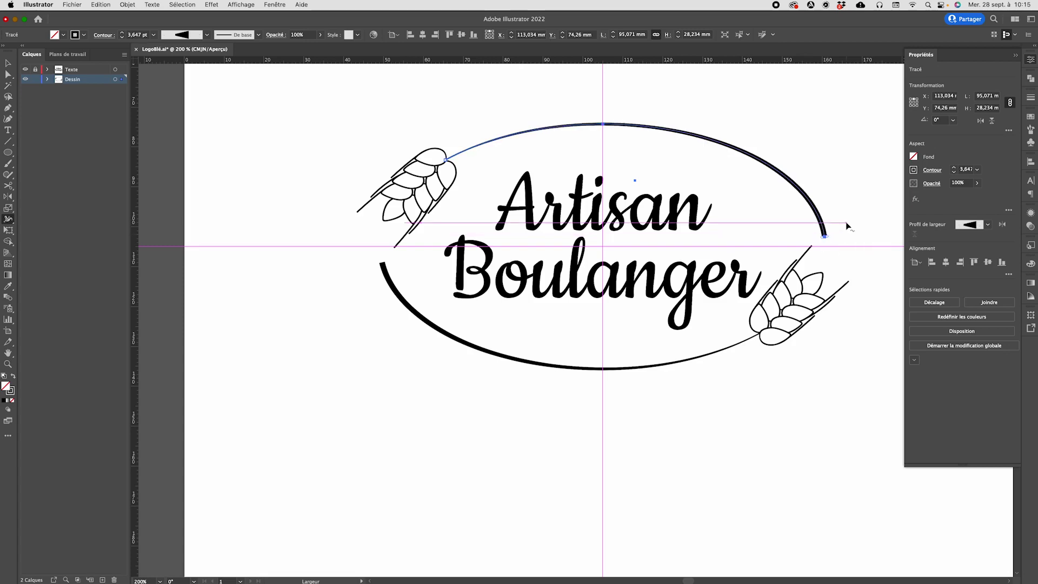
key("v")
left_click(847, 223)
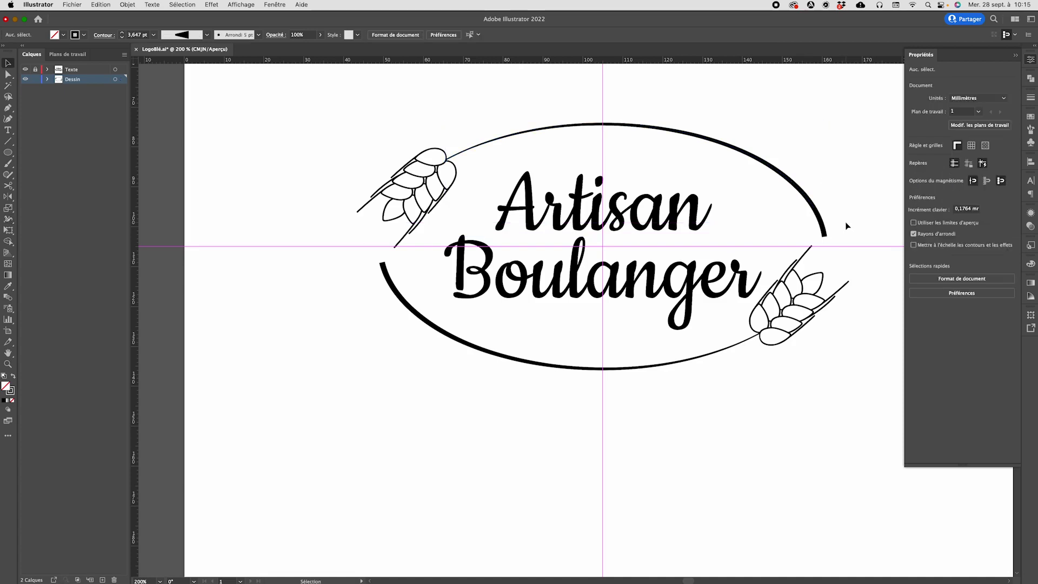
- Hide the guides and check both wheat ears against the whole logo
key("a")
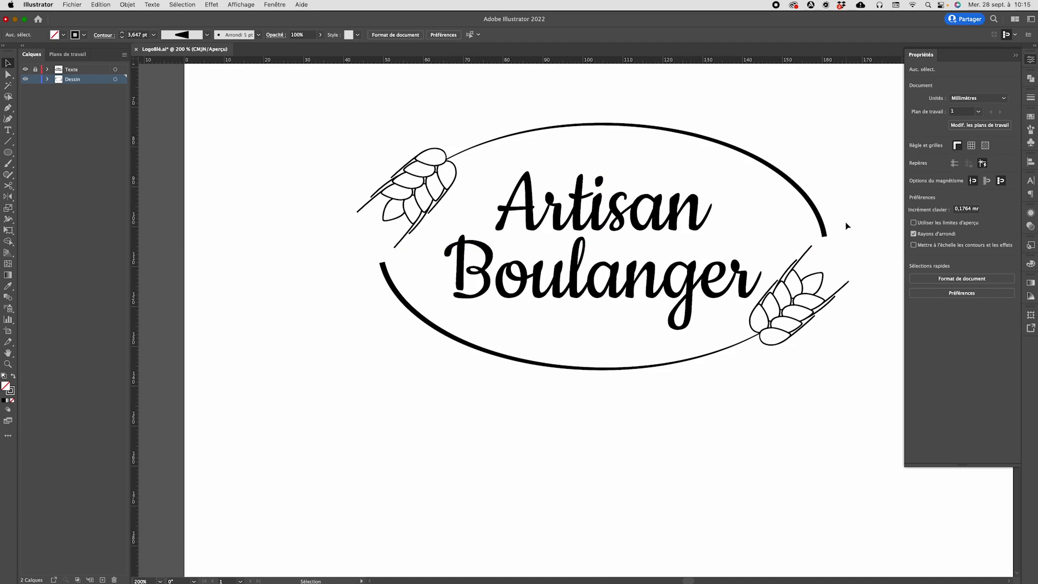
key("super+minus")
key("super+minus")
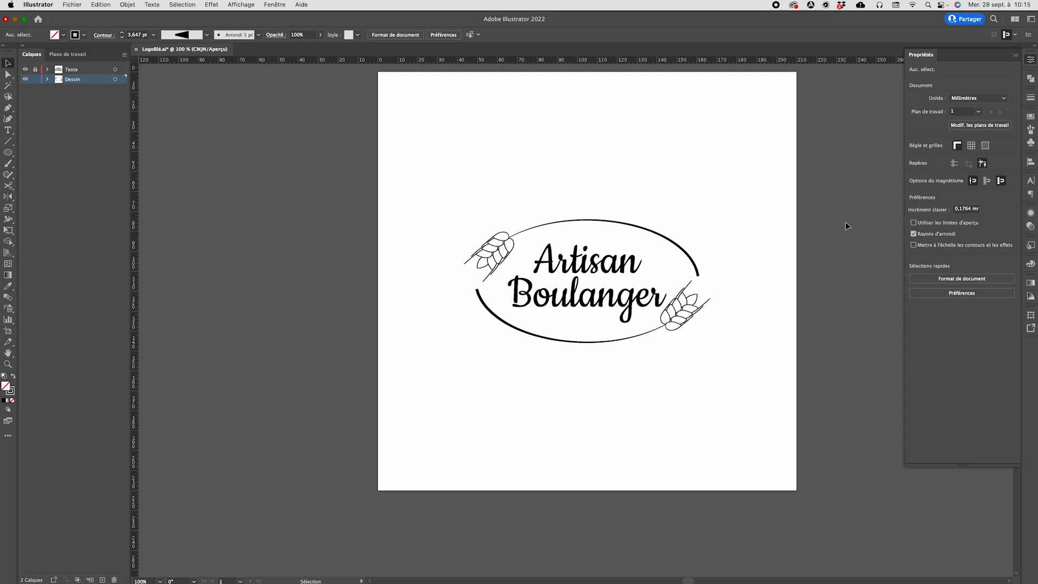
left_click(684, 307)
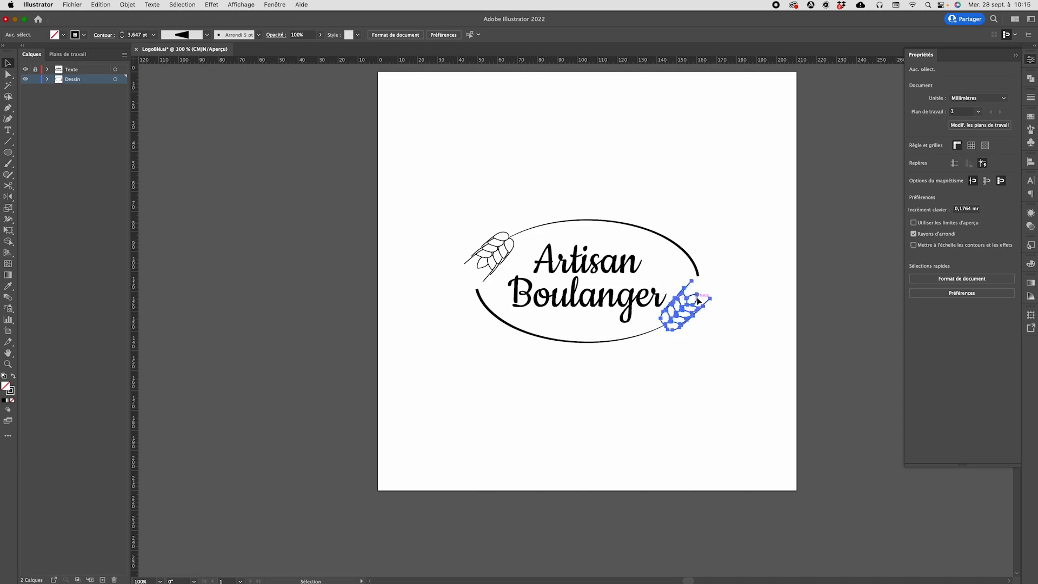
left_click(503, 261, "shift")
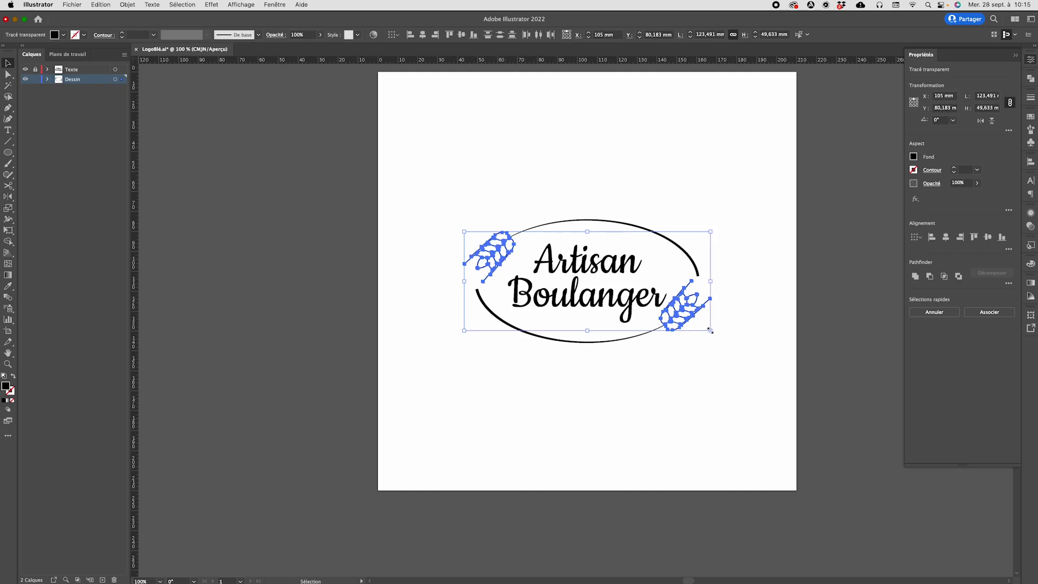
left_click(730, 371)
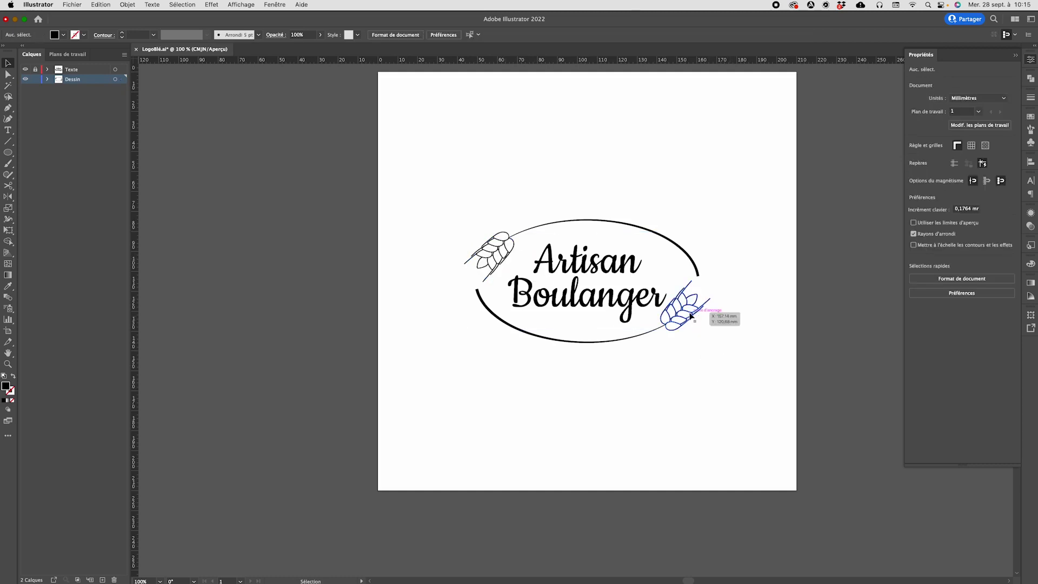
- Scale the lower-right wheat ear to about 33.4 × 37.3 mm, using the point where it meets the arc as reference
left_click(691, 316)
key("z")
left_click(672, 330)
left_click(542, 304)
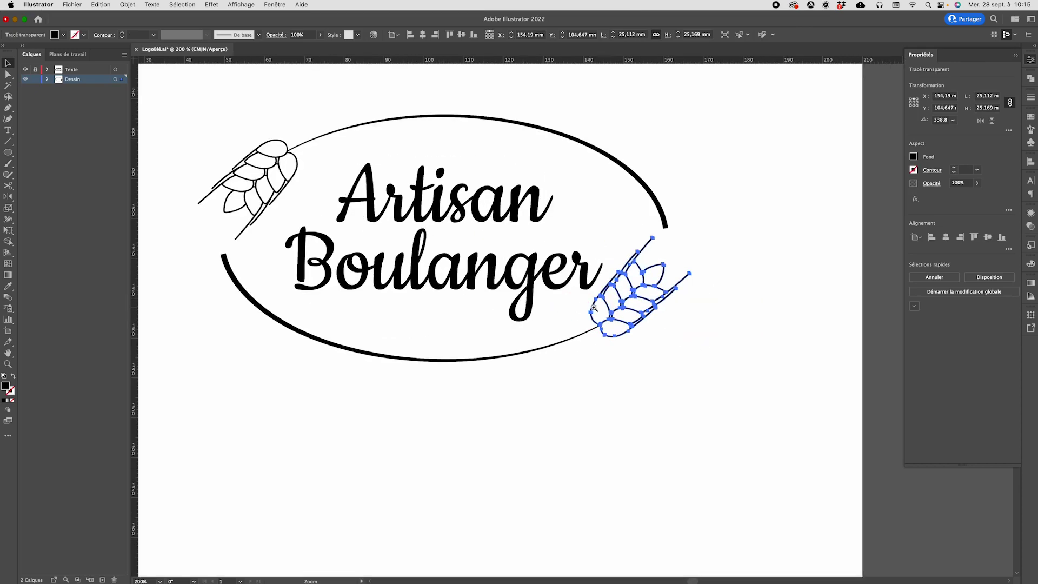
left_click(613, 308)
left_click(613, 308)
key("v")
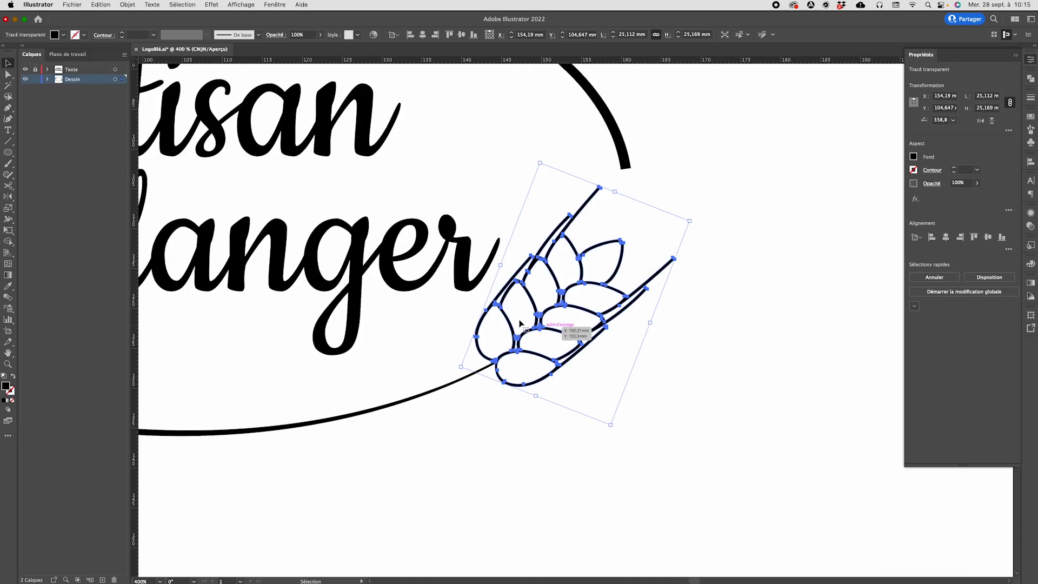
left_click(8, 209)
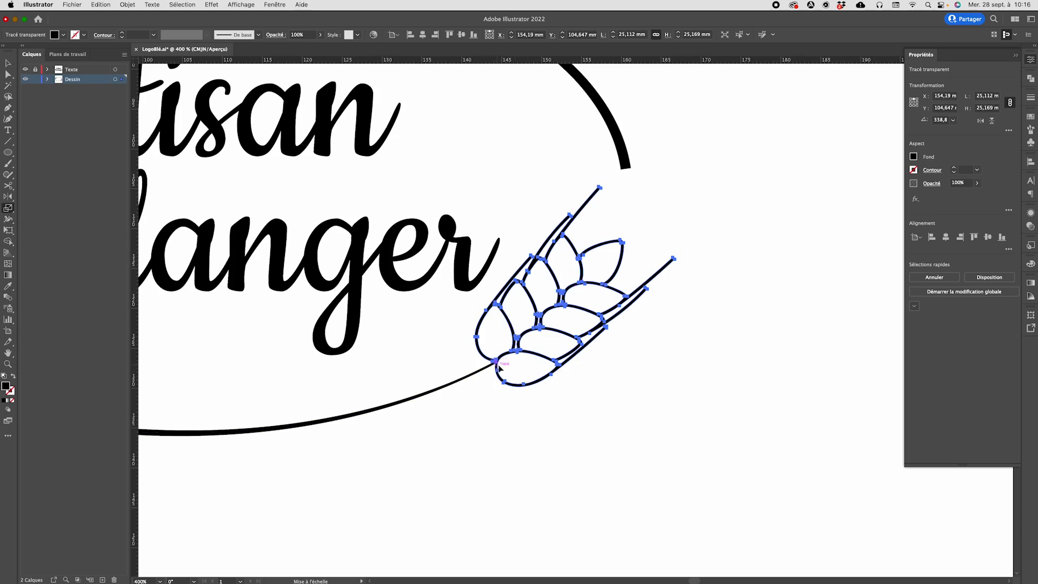
left_click(676, 260)
left_click_drag(675, 260, 695, 259)
key("super+z")
left_click_drag(675, 260, 733, 209)
- Reduce the height of the lower-right wheat ear with the Scale tool until it measures about 33.8 × 31.4 mm
key("super+minus")
key("super+minus")
key("super+minus")
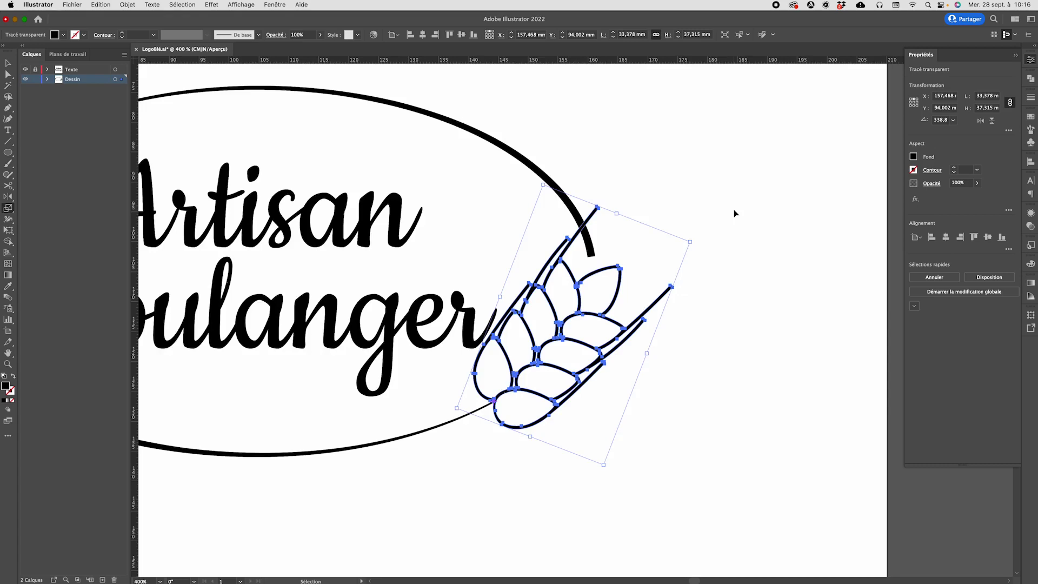
key("super+minus")
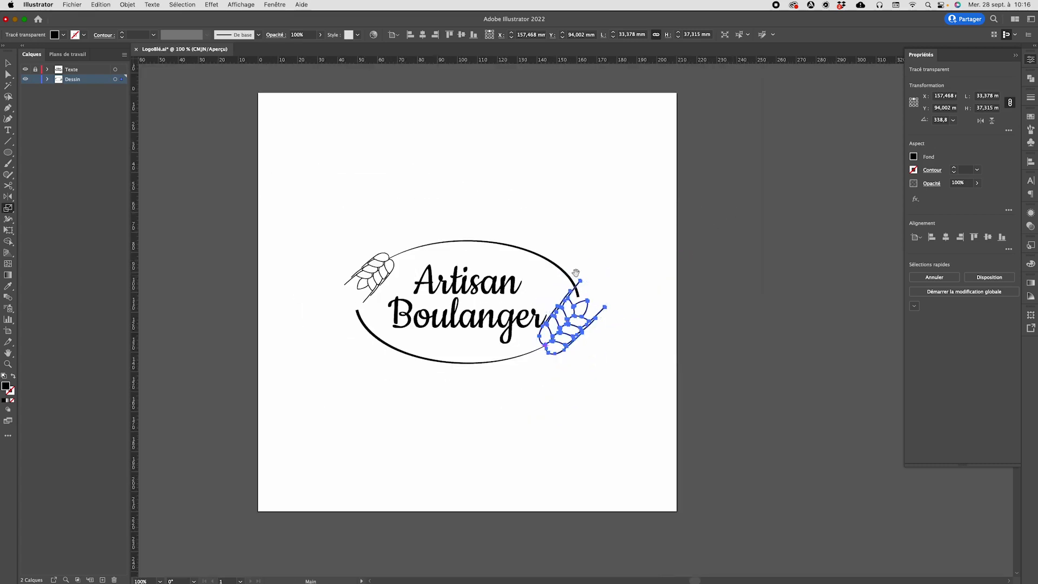
scroll(666, 261, "left", 6)
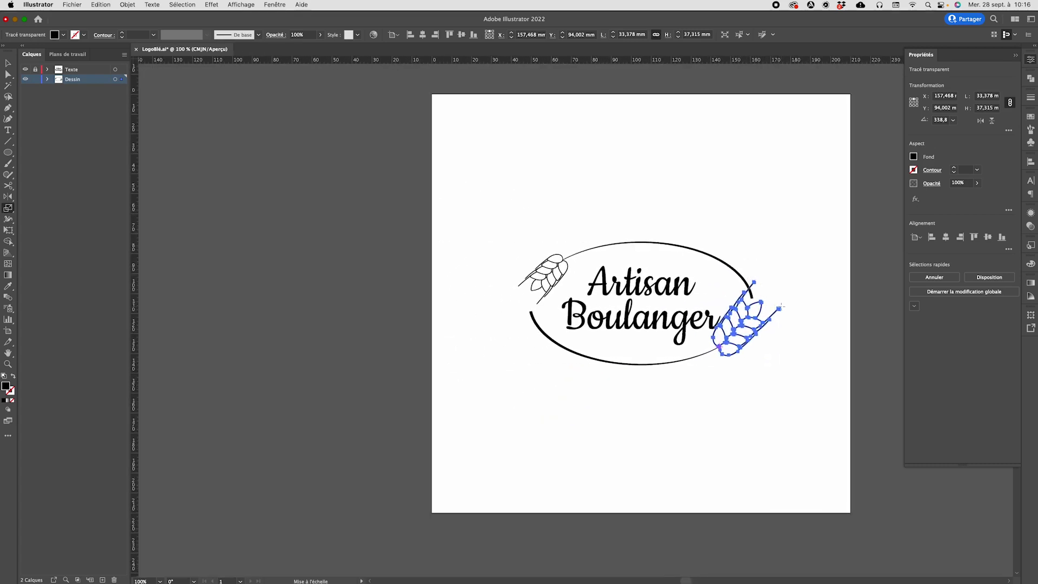
left_click_drag(782, 306, 781, 318)
key("v")
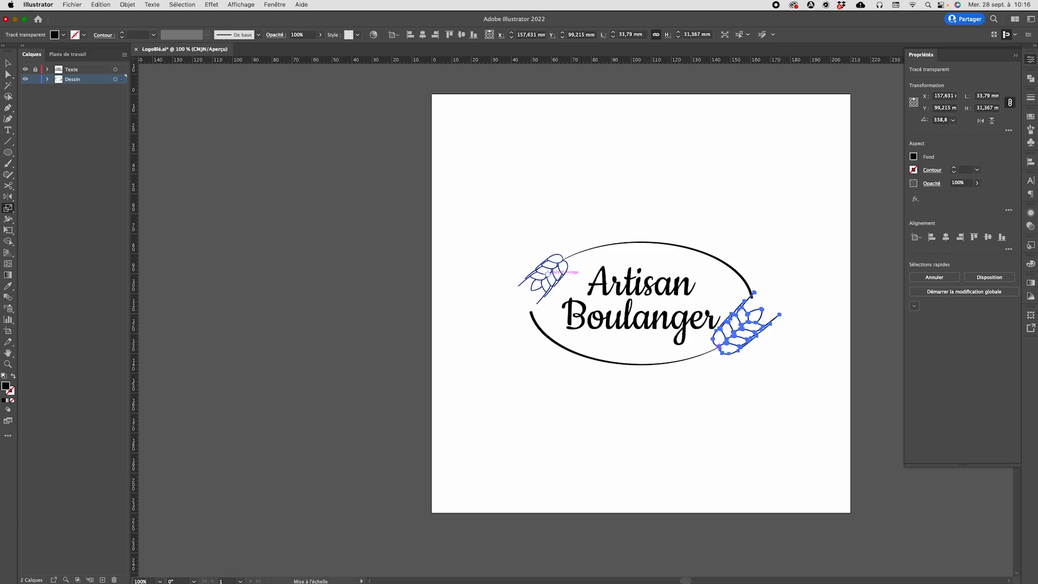
- Enlarge the upper-left wheat ear with the Scale tool from its junction with the arc, to match the lower-right ear
left_click(567, 278)
key("s")
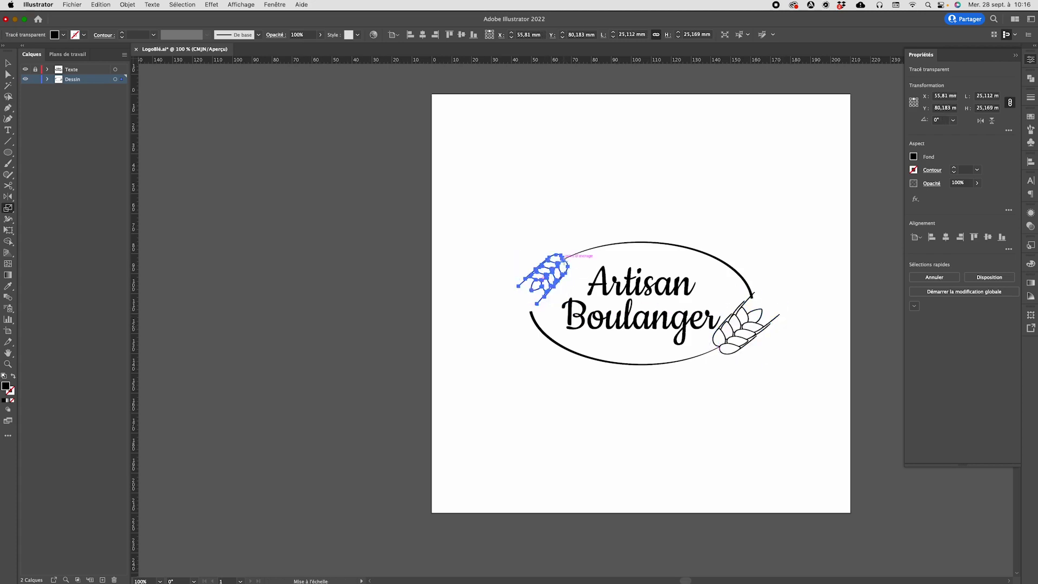
left_click(563, 263, "super")
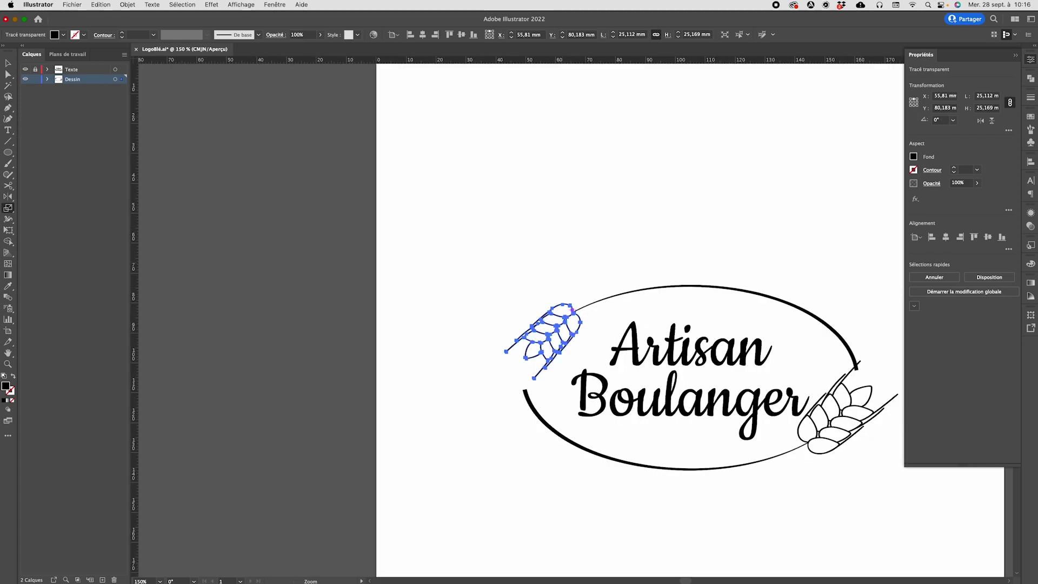
left_click(573, 314, "super")
left_click(573, 314, "super")
left_click(573, 314, "super")
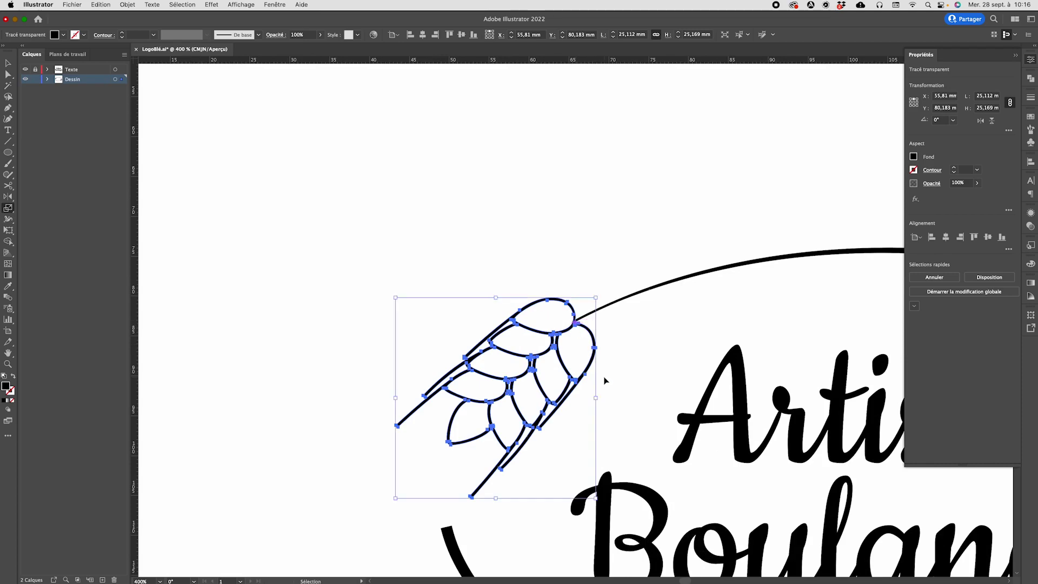
key("super+minus")
key("super+minus")
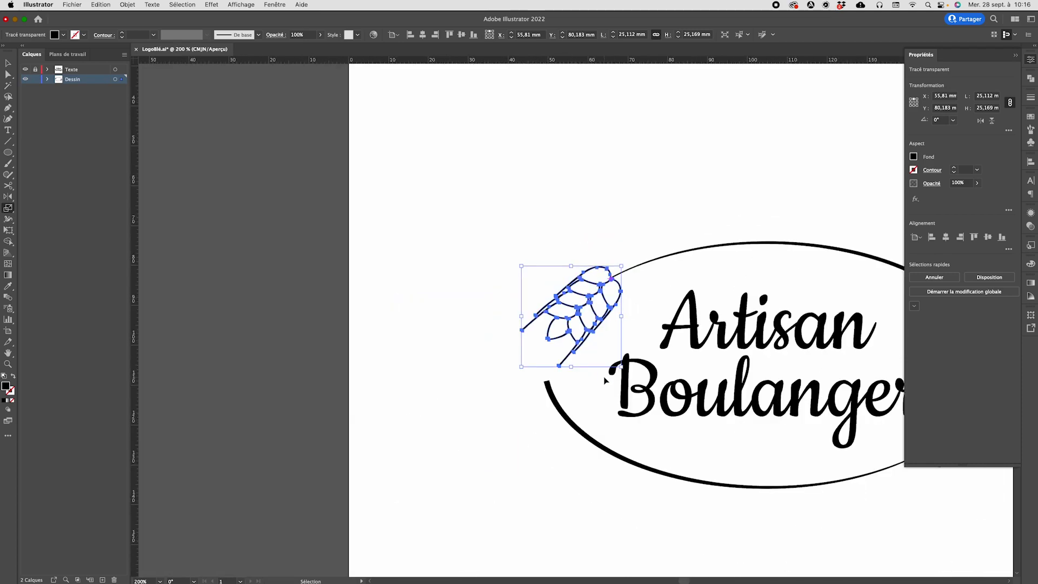
key("super+minus")
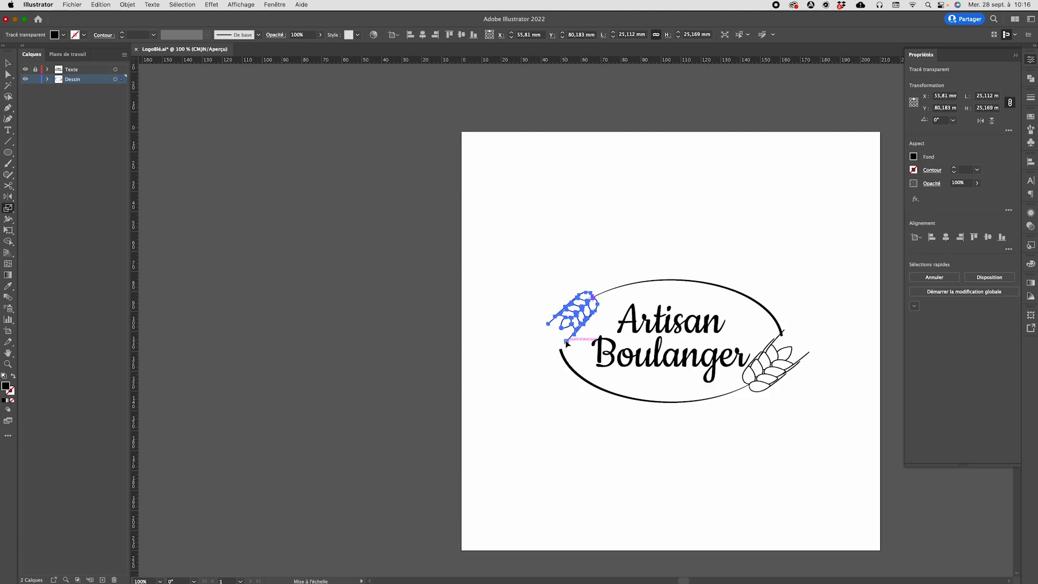
left_click_drag(568, 344, 557, 358)
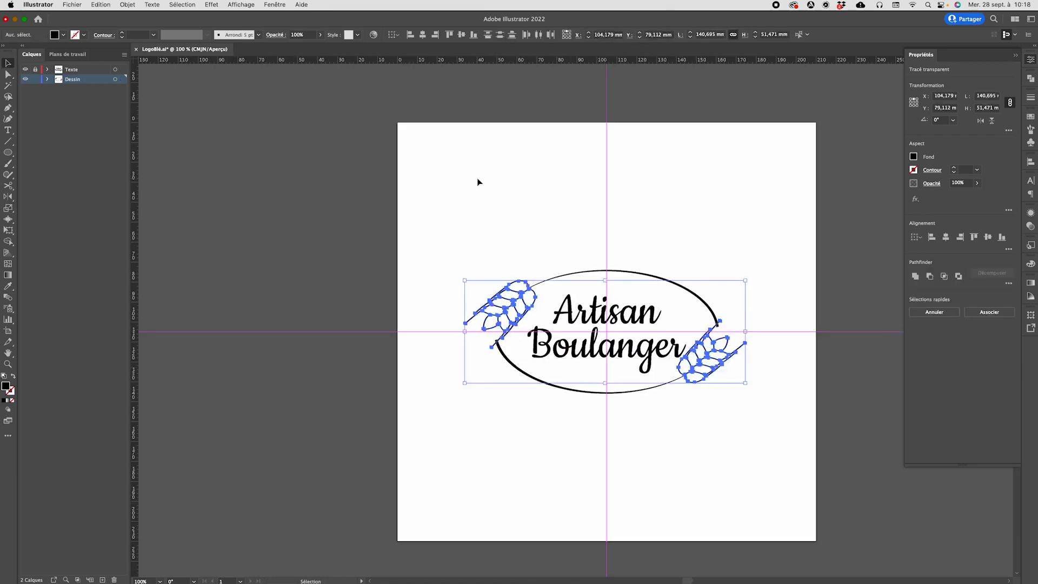
- Expand the appearance of the upper and lower arcs so their tapered strokes become filled shapes
left_click(471, 202)
left_click(637, 358, "super")
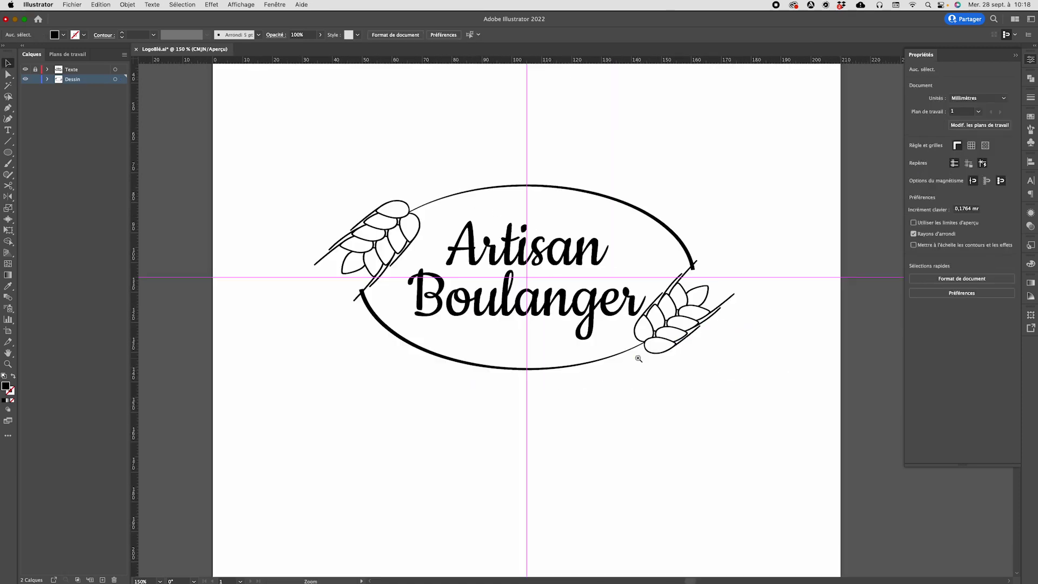
left_click_drag(617, 340, 650, 335)
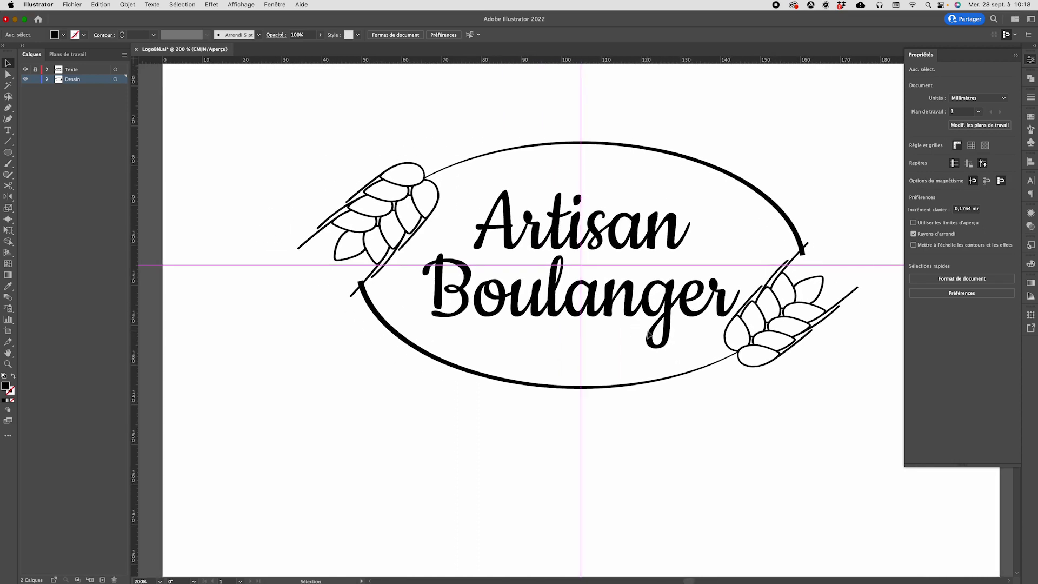
left_click(690, 376)
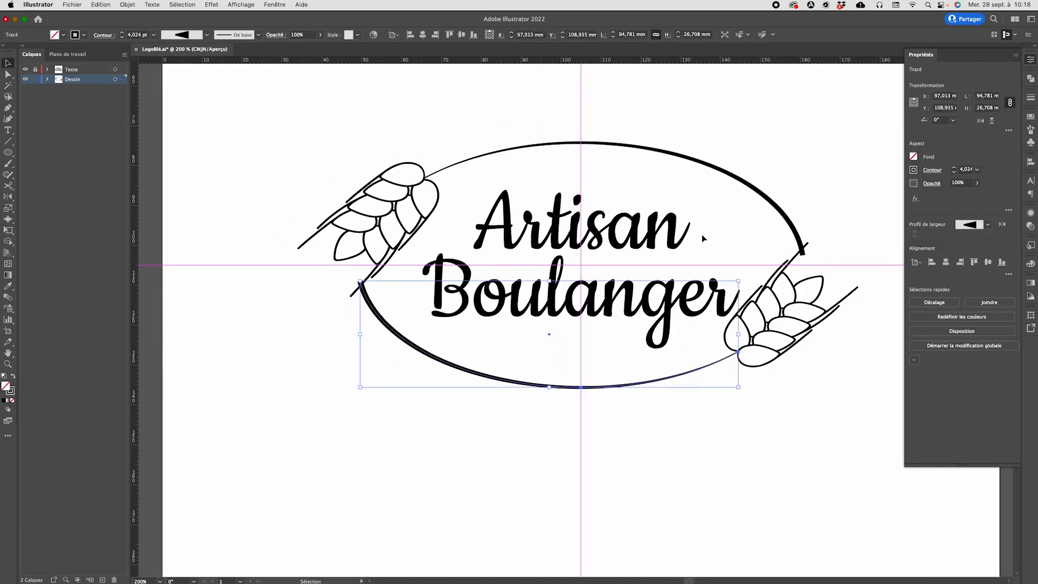
left_click(763, 191, "shift")
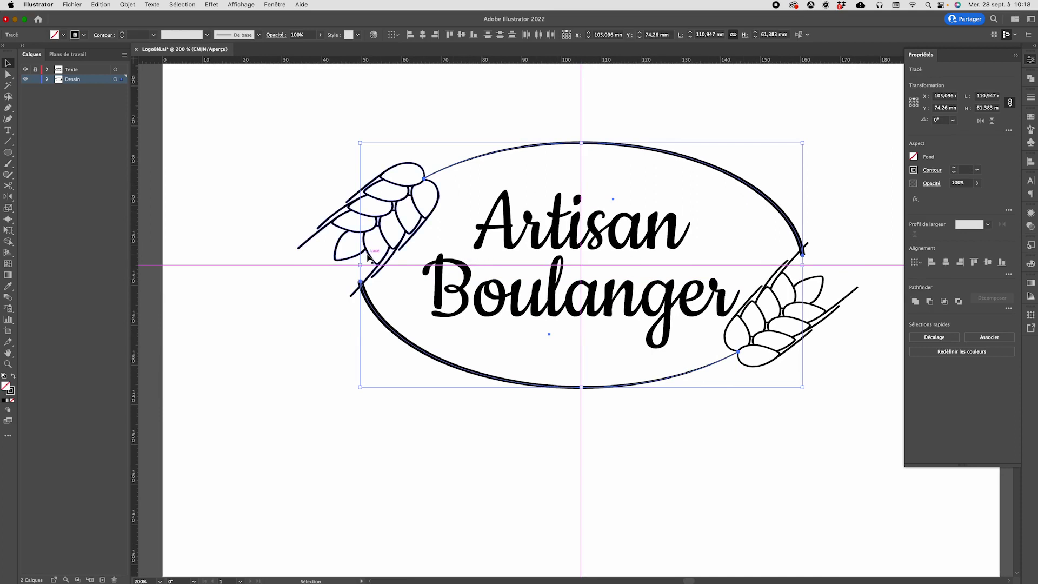
left_click(129, 5)
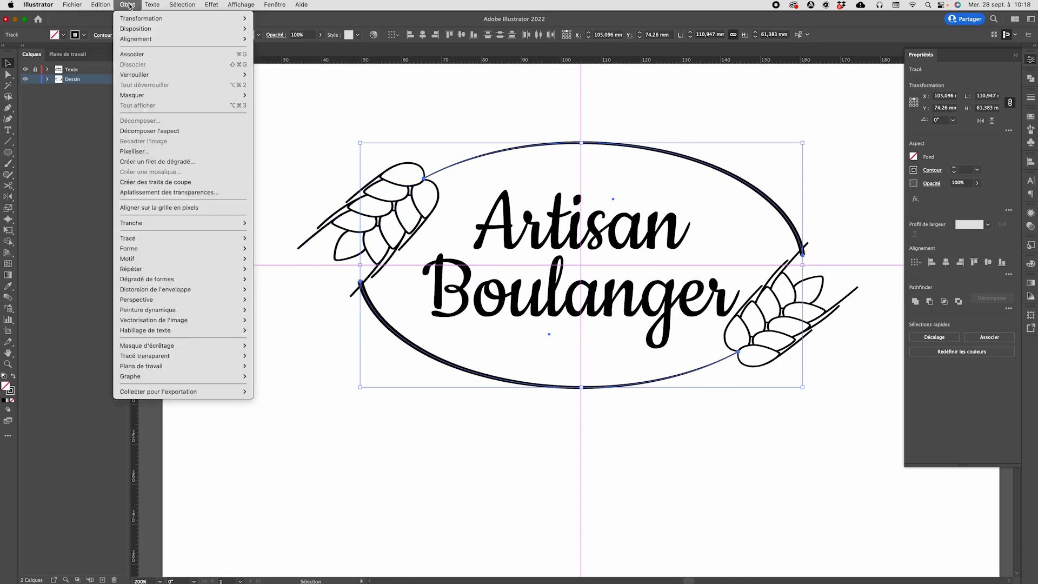
left_click(173, 131)
left_click(174, 133)
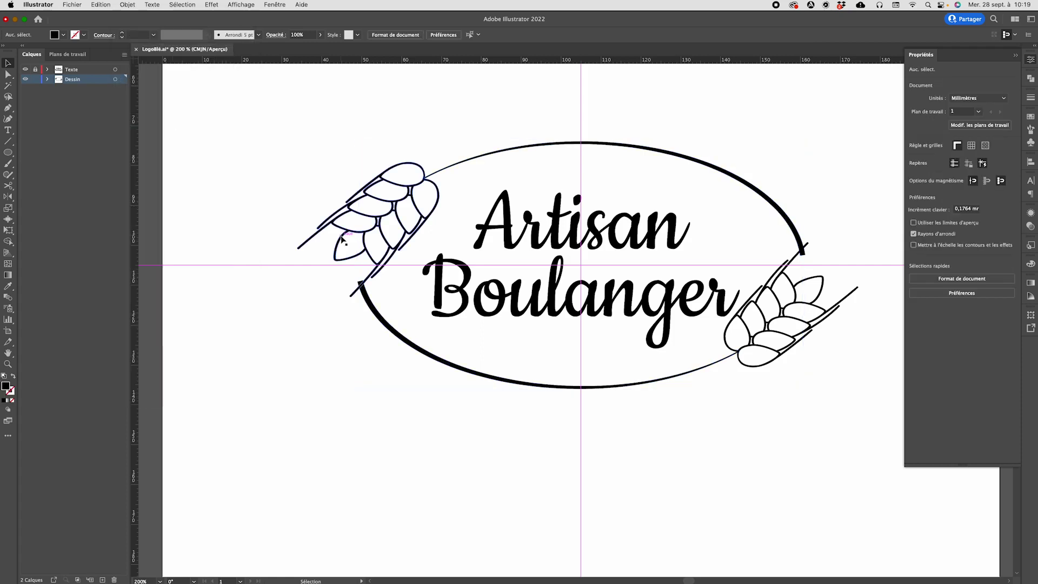
- Select both arcs and both wheat ears on the Dessin layer and activate the Wrinkle tool
left_click_drag(311, 146, 867, 429)
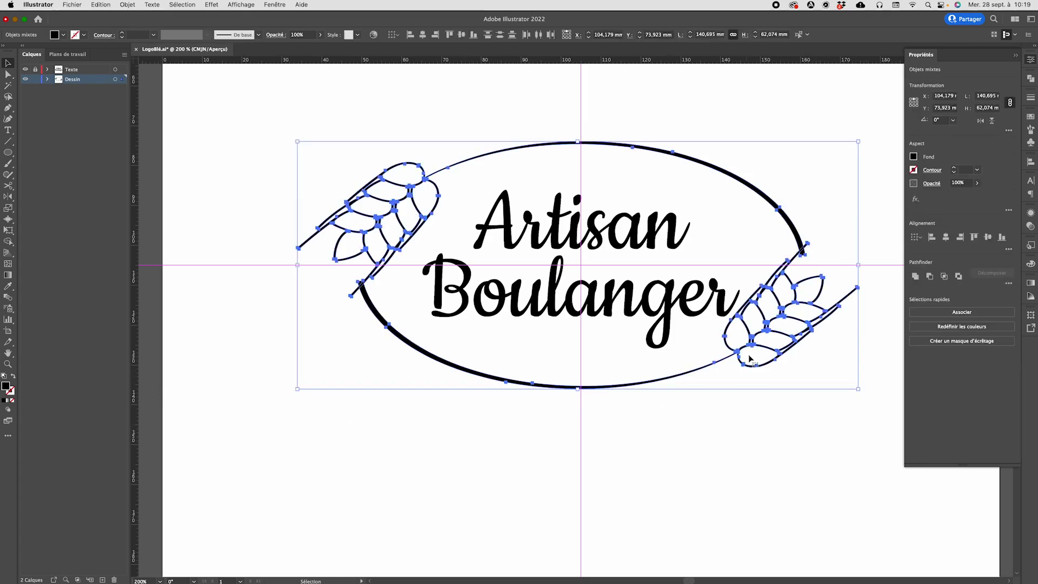
left_click(36, 69)
left_click(35, 70)
left_click(7, 222)
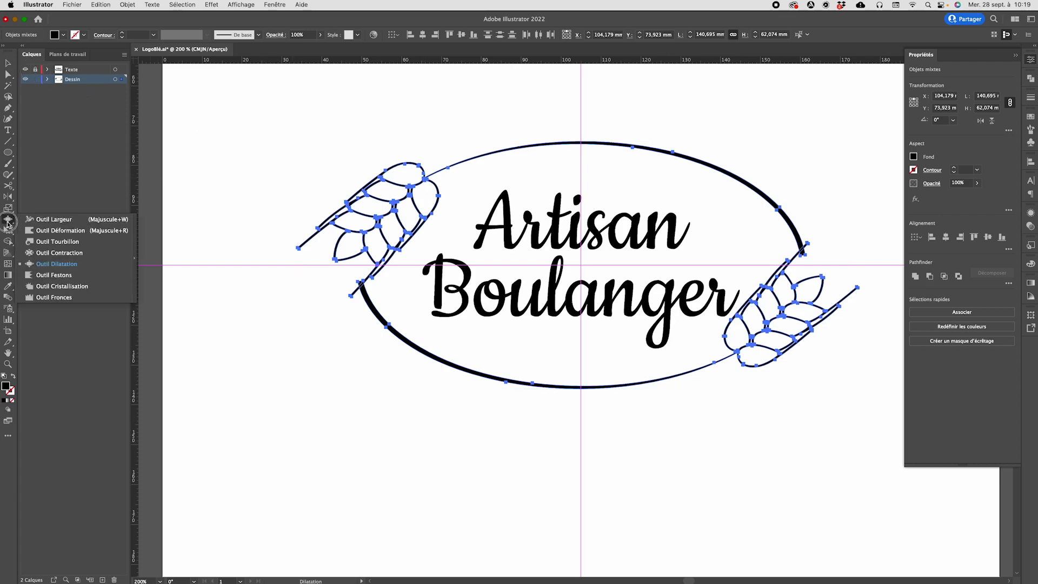
left_click(67, 219)
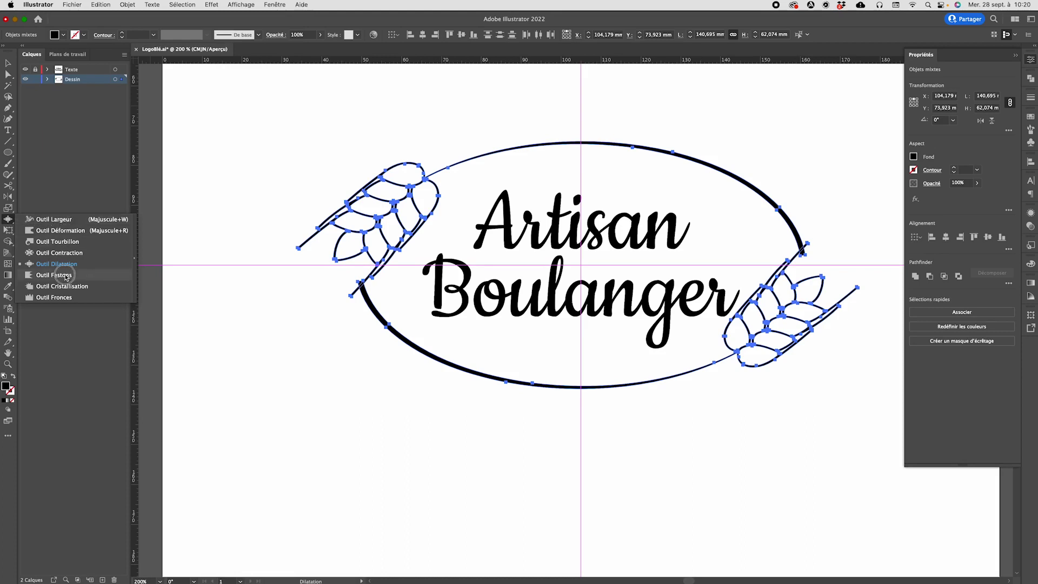
left_click(68, 298)
- Set the Wrinkle tool's brush to 10 mm wide and 10 mm high, with 10% intensity and 100% horizontal wrinkling
double_click(10, 220)
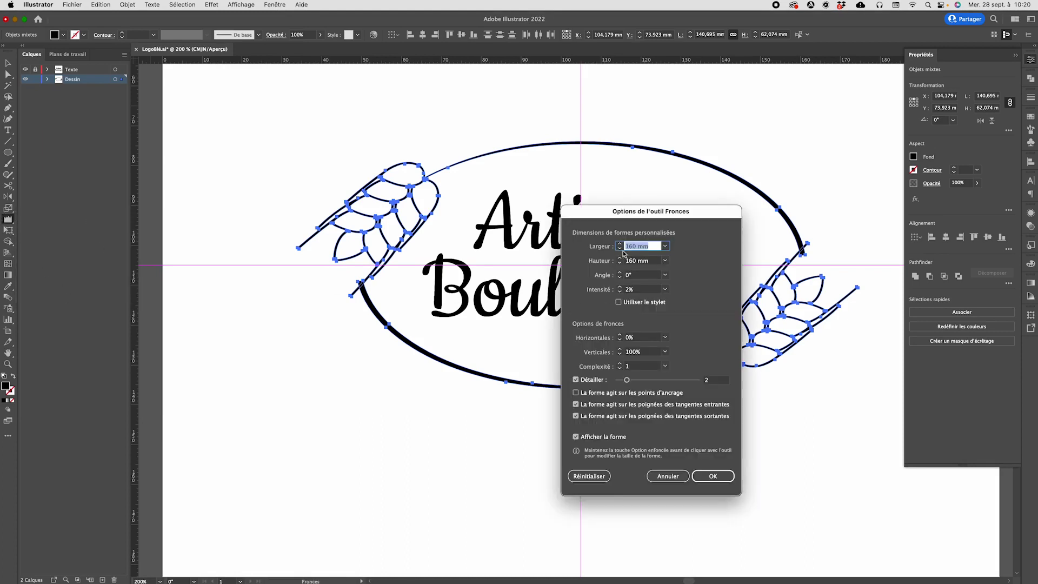
type("10")
key("Tab")
type("10")
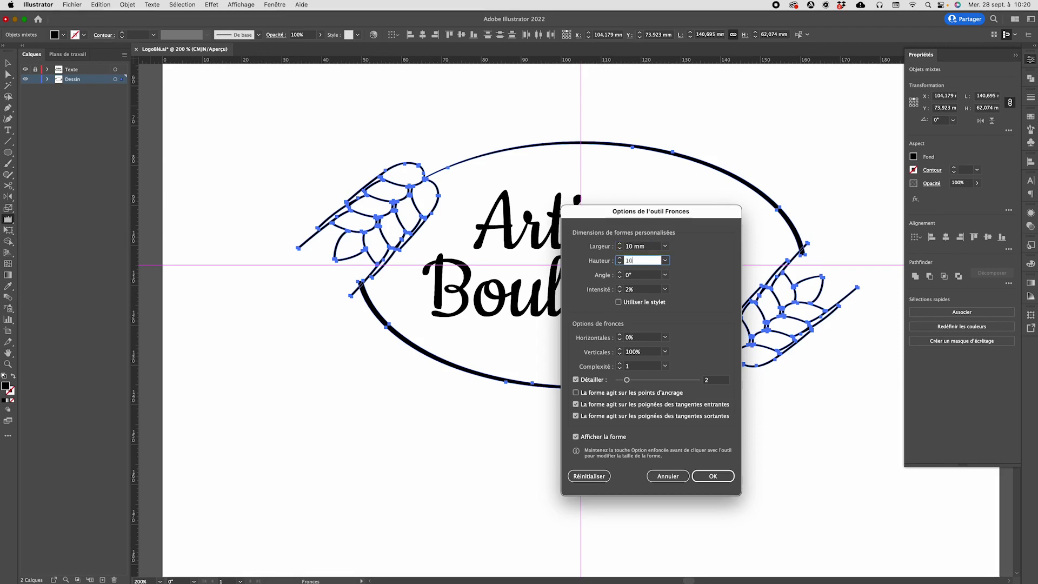
key("Tab")
key("Tab")
type("10")
key("Tab")
left_click(632, 337)
left_click_drag(633, 338, 618, 338)
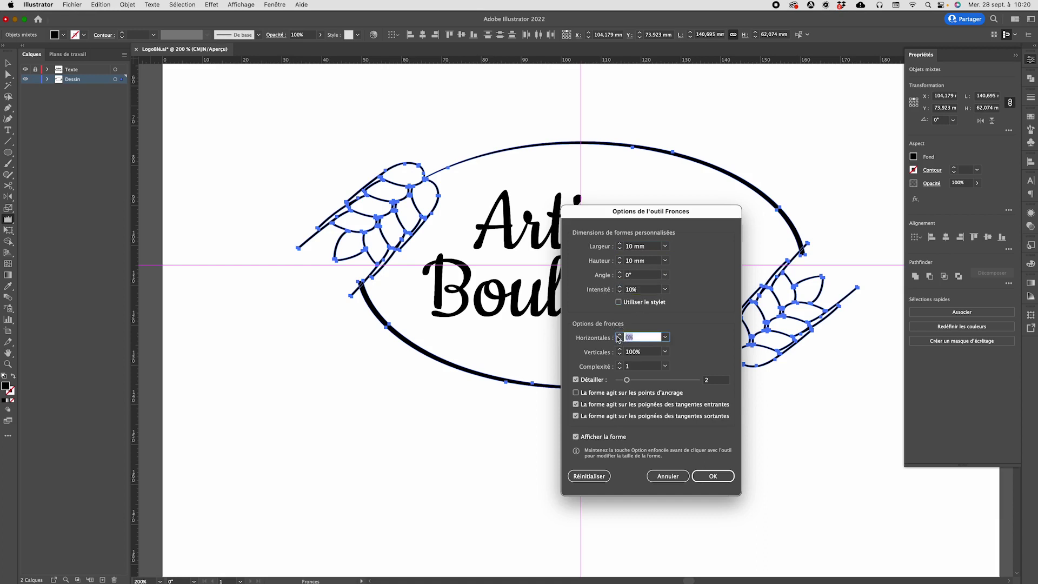
type("100")
key("Tab")
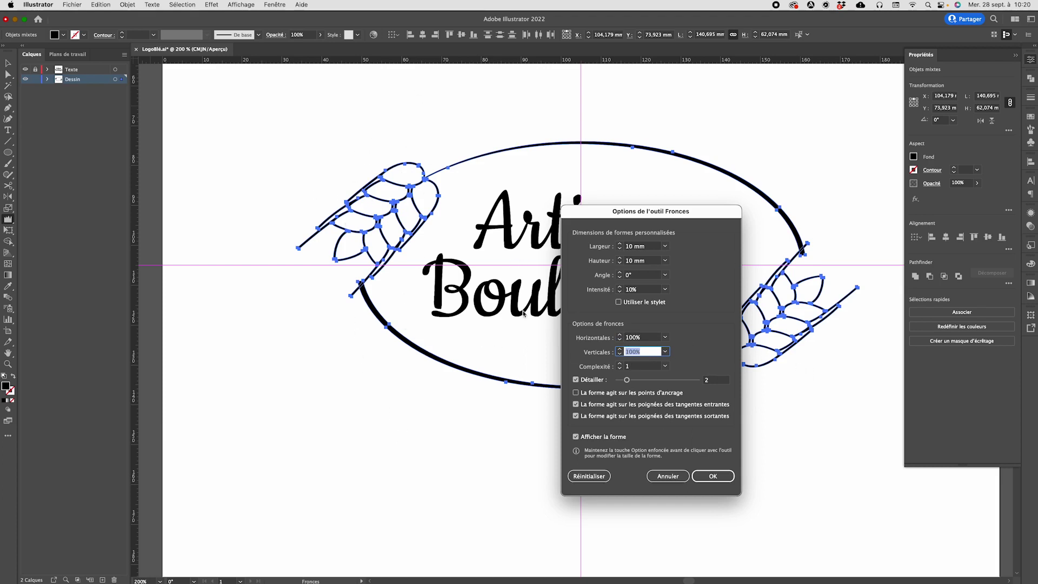
left_click(715, 476)
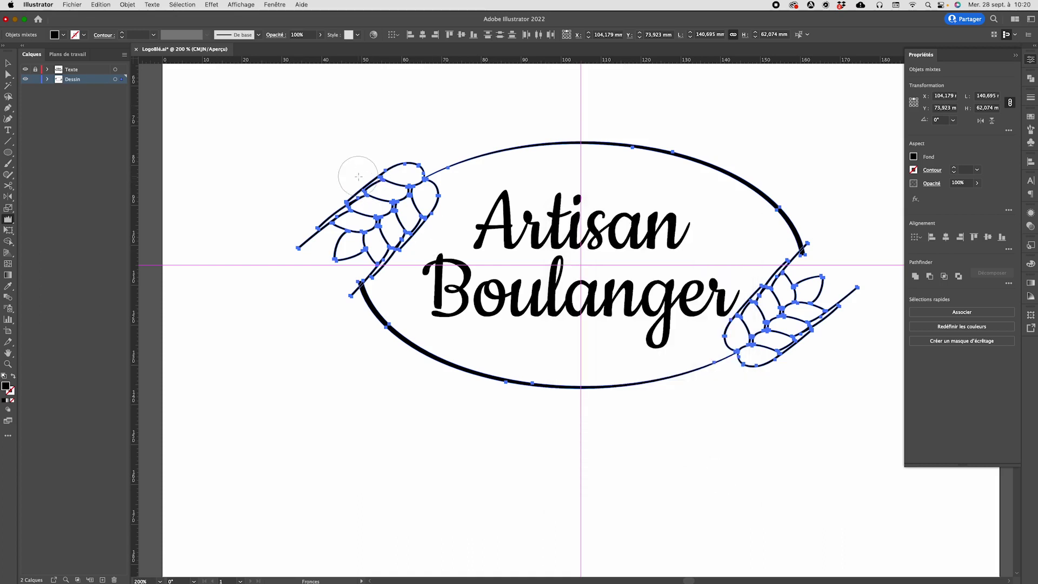
- Try roughening both arcs and both wheat ears by brushing along their lines with the Wrinkle tool, then deselect them
mouse_move(792, 232)
left_mouse_down()
mouse_move(779, 204)
mouse_move(697, 169)
mouse_move(481, 155)
mouse_move(427, 172)
left_mouse_up()
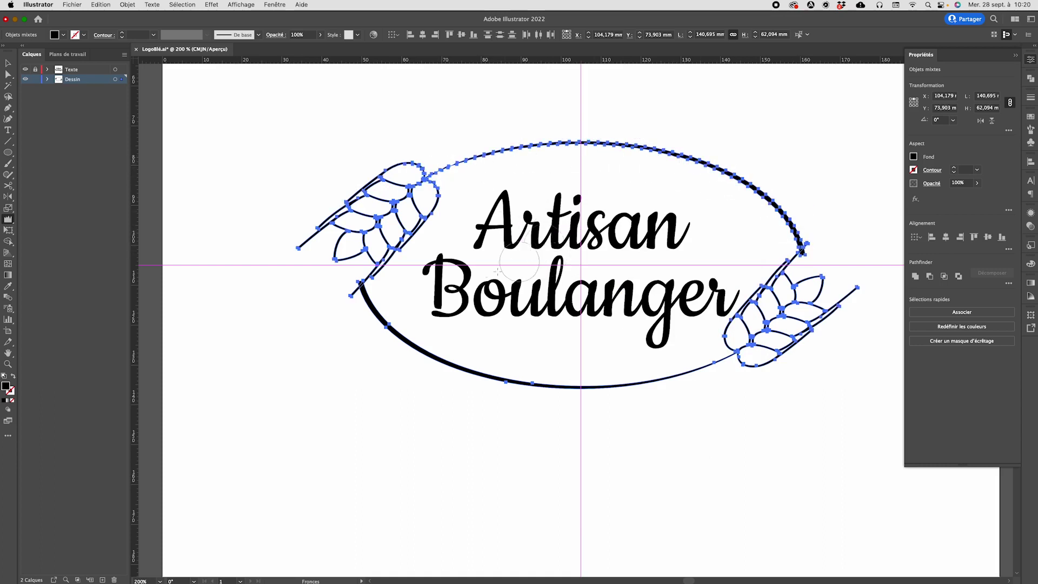
mouse_move(369, 297)
left_mouse_down()
mouse_move(556, 366)
mouse_move(732, 367)
left_mouse_up()
left_click_drag(418, 162, 295, 242)
mouse_move(439, 196)
left_mouse_down()
mouse_move(358, 269)
mouse_move(324, 277)
left_mouse_up()
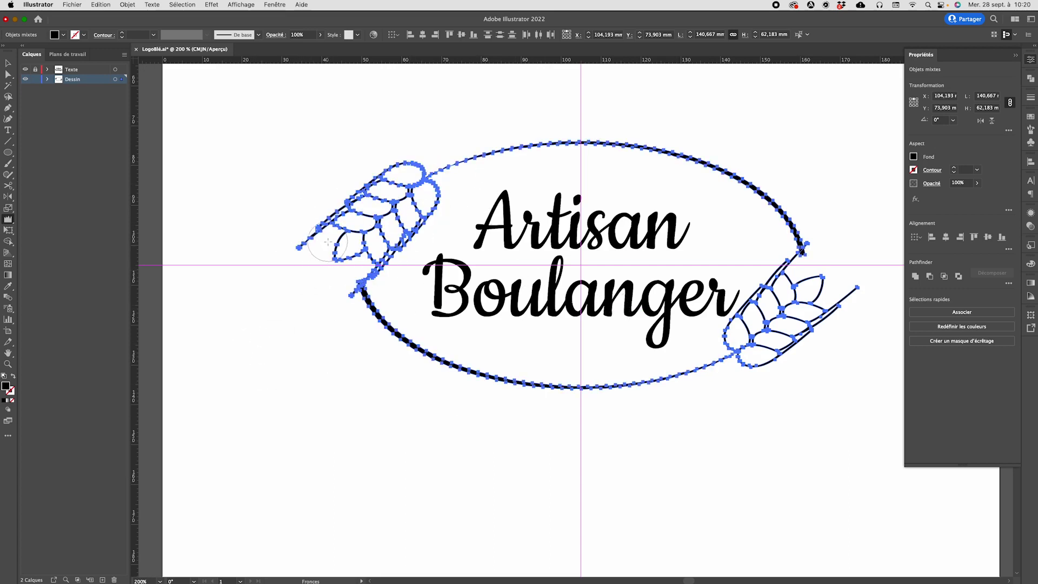
left_click_drag(799, 262, 743, 343)
mouse_move(849, 296)
left_mouse_down()
mouse_move(829, 306)
mouse_move(788, 365)
left_mouse_up()
left_click_drag(822, 286, 749, 342)
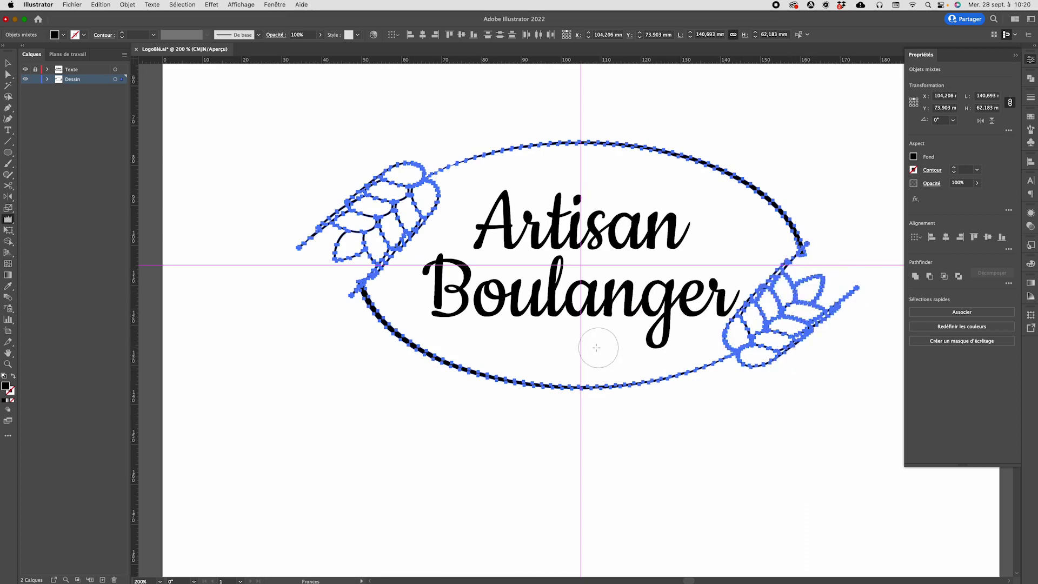
left_click(8, 63)
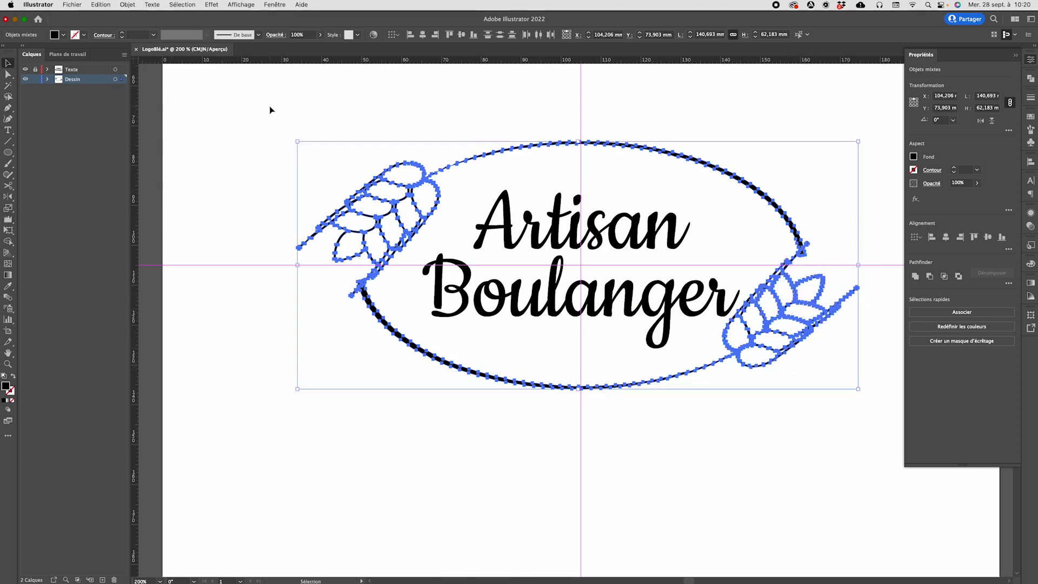
left_click(270, 110)
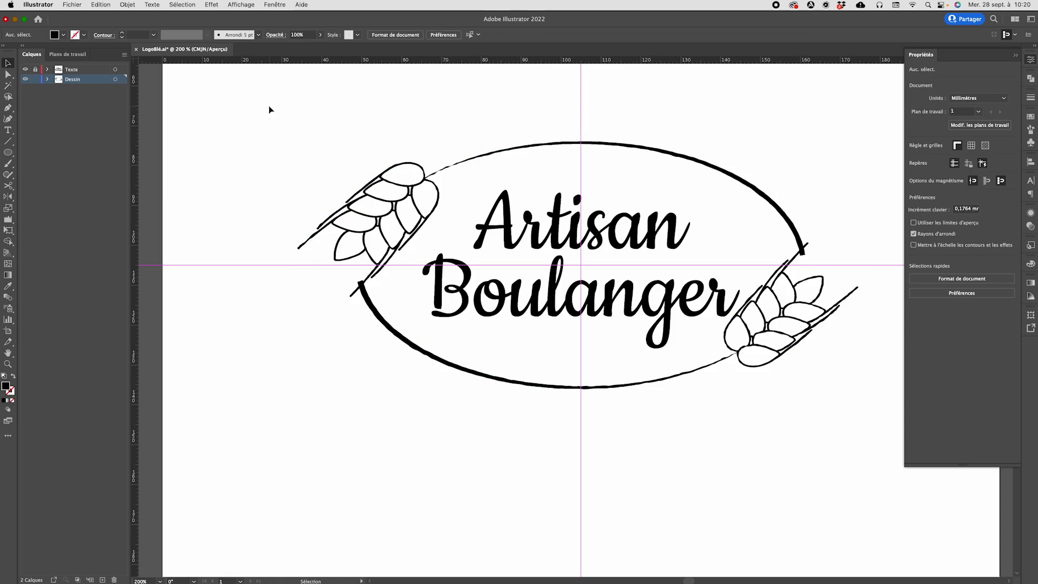
- Undo the Wrinkle strokes on the artwork, returning to the expanded arcs and wheat ears with everything selected
key("a")
key("super+a")
key("super+z")
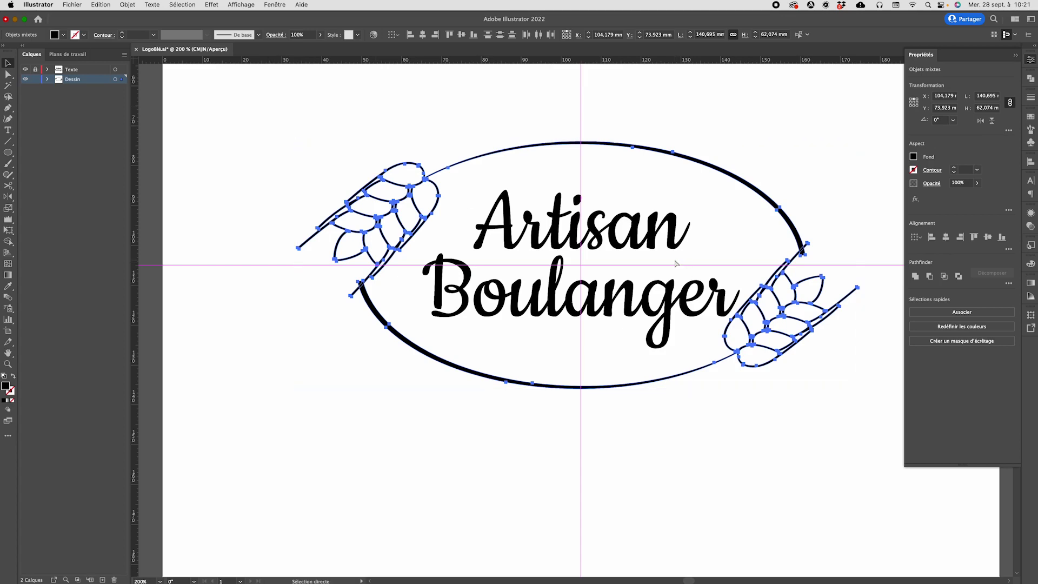
key("super+z")
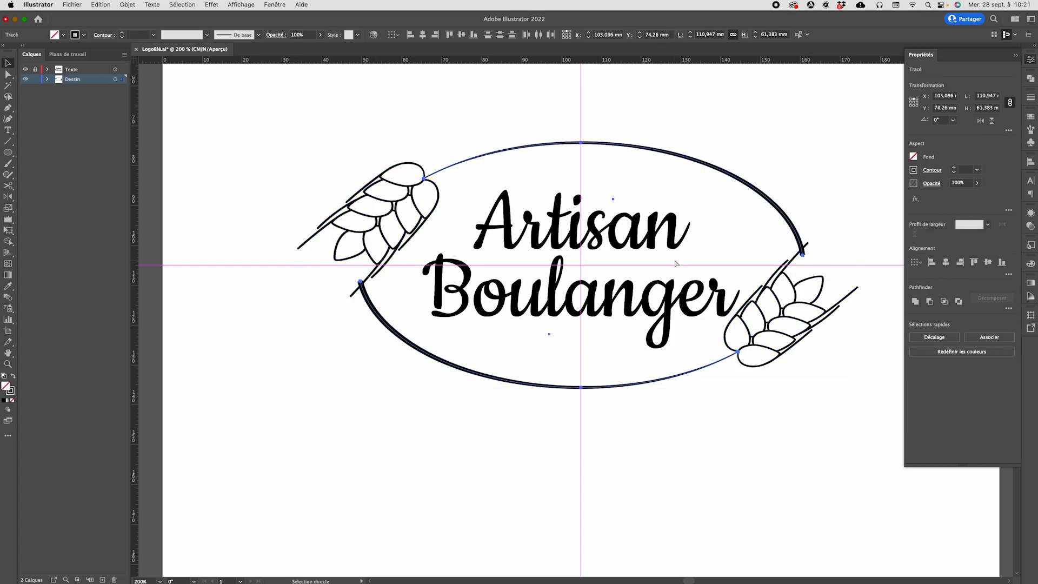
key("super+z")
key("super+z")
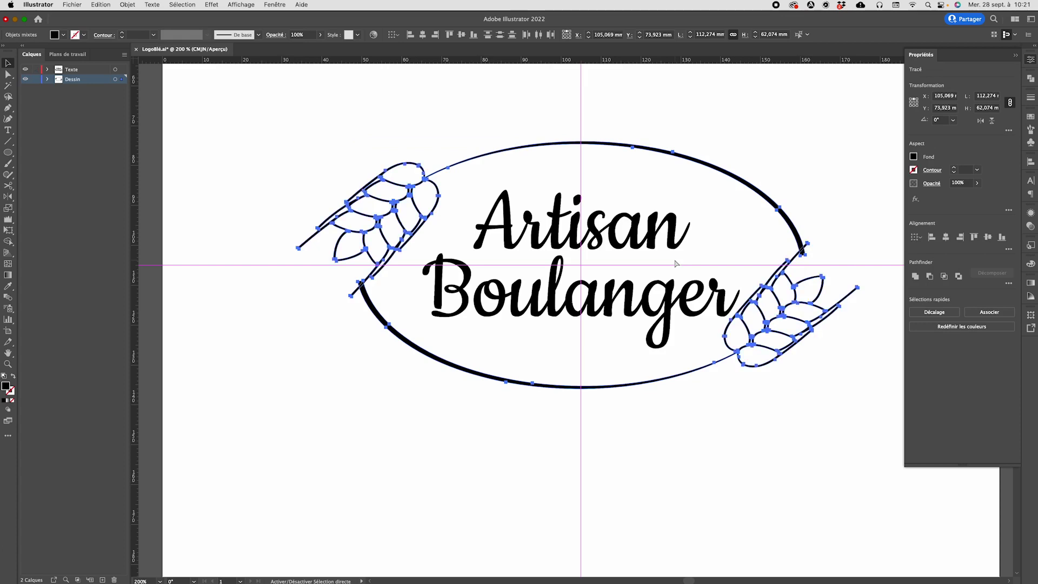
- Set the Wrinkle tool's brush width and height to 5 mm and its intensity to 15%
double_click(8, 220)
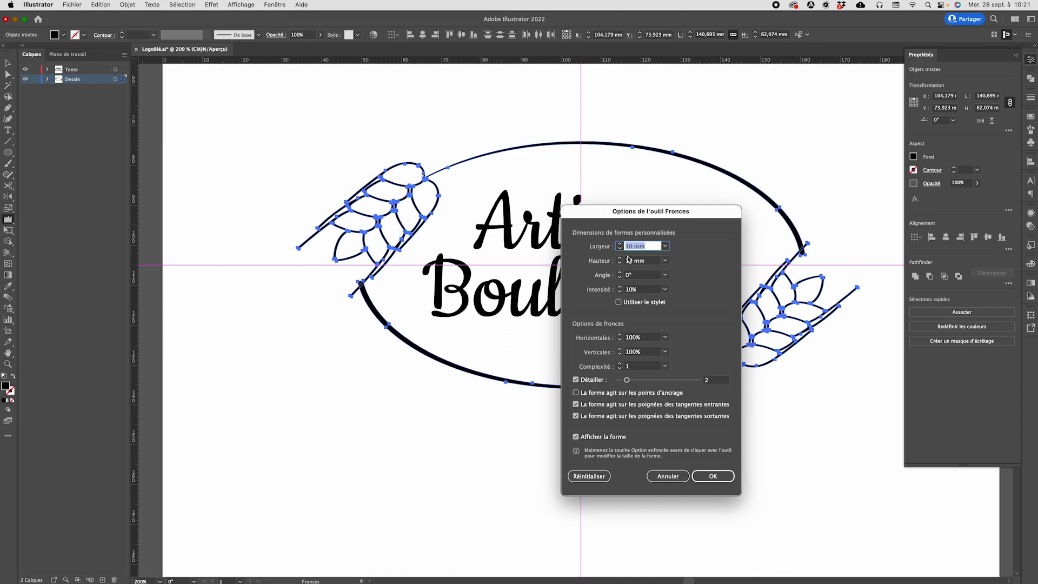
type("5")
key("Tab")
type("5")
key("Tab")
key("Tab")
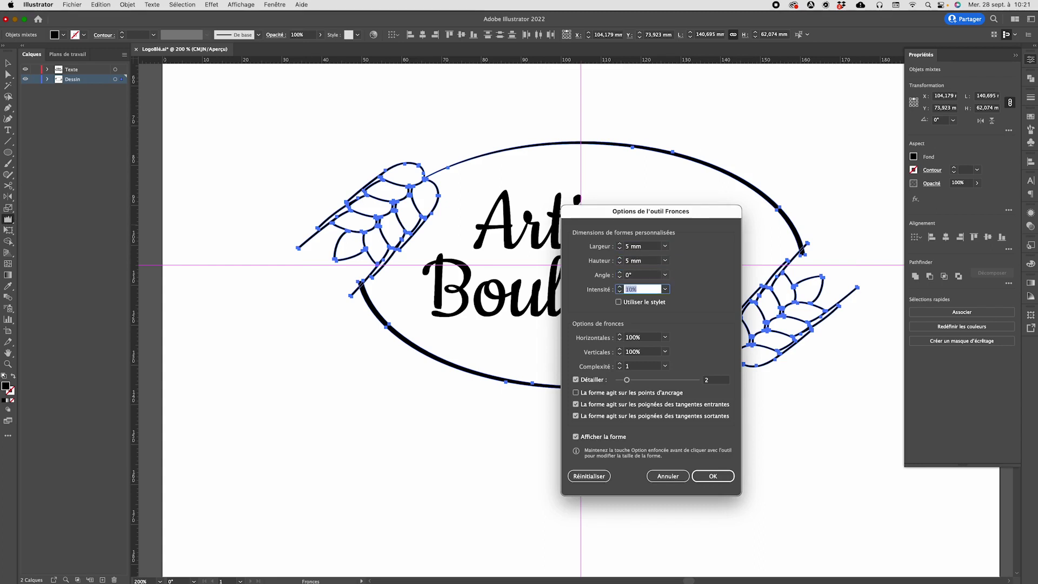
type("15")
key("Tab")
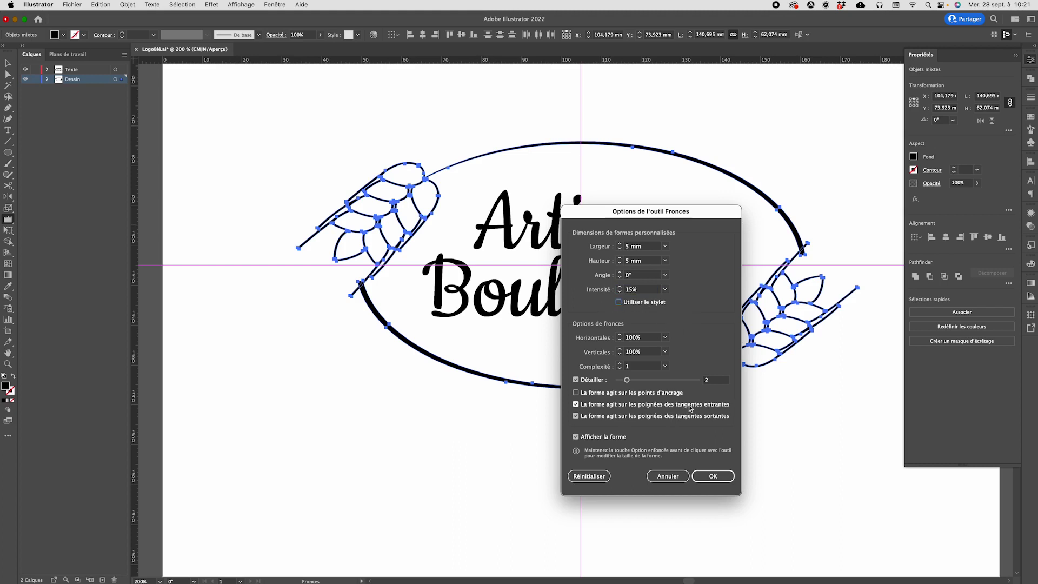
left_click(713, 476)
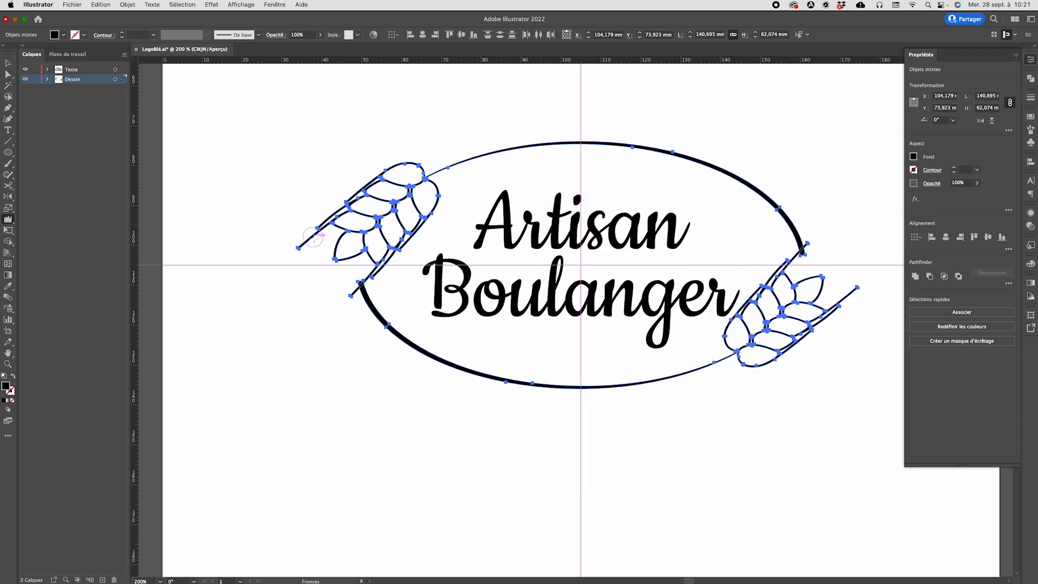
- Roughen both wheat ears and the lower and upper arcs with the Wrinkle tool, then clear the selection
mouse_move(297, 248)
left_mouse_down()
mouse_move(346, 200)
mouse_move(414, 170)
mouse_move(434, 182)
mouse_move(439, 224)
mouse_move(389, 270)
mouse_move(355, 285)
mouse_move(400, 202)
mouse_move(345, 247)
mouse_move(353, 224)
mouse_move(323, 225)
mouse_move(389, 233)
mouse_move(406, 205)
mouse_move(424, 201)
mouse_move(437, 222)
mouse_move(353, 297)
mouse_move(368, 295)
mouse_move(398, 337)
mouse_move(469, 365)
mouse_move(538, 371)
mouse_move(725, 356)
mouse_move(604, 374)
mouse_move(410, 371)
left_mouse_up()
left_click_drag(652, 377, 563, 378)
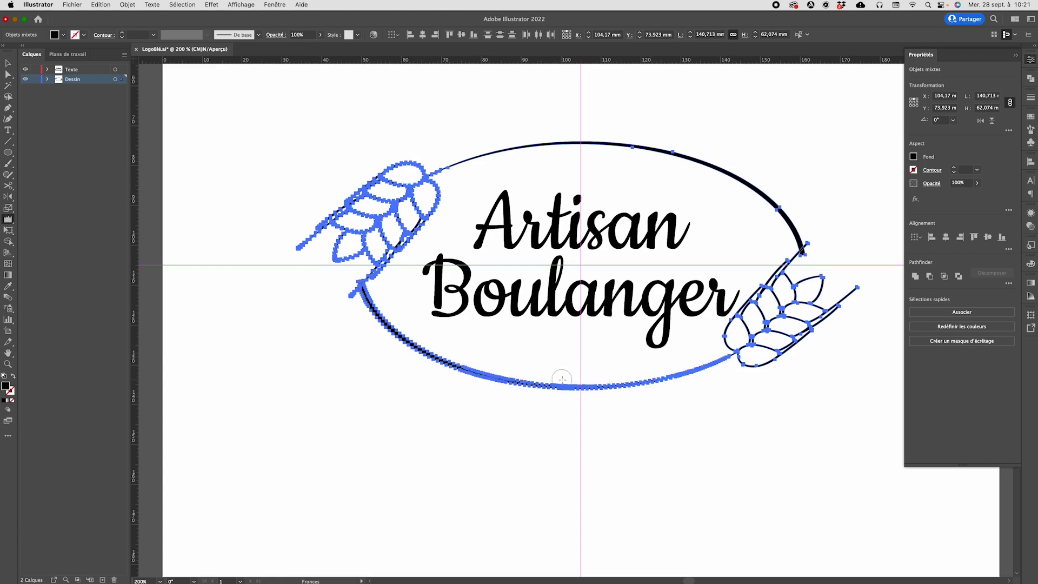
mouse_move(858, 288)
left_mouse_down()
mouse_move(795, 324)
mouse_move(713, 342)
mouse_move(740, 298)
mouse_move(788, 255)
mouse_move(833, 256)
mouse_move(817, 293)
mouse_move(800, 295)
mouse_move(810, 278)
mouse_move(780, 274)
mouse_move(769, 306)
left_mouse_up()
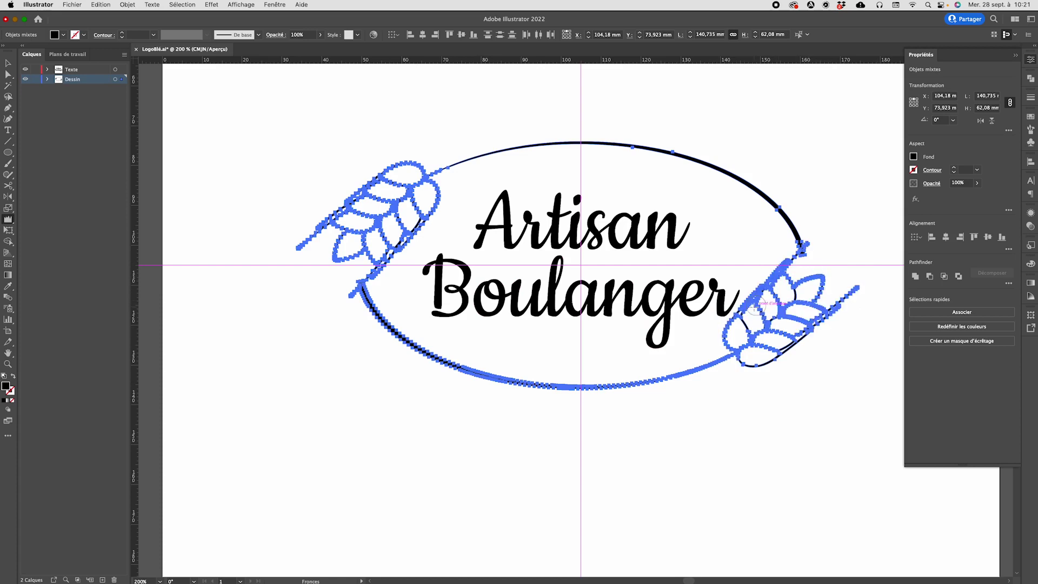
mouse_move(455, 164)
left_mouse_down()
mouse_move(475, 153)
mouse_move(634, 136)
mouse_move(730, 168)
mouse_move(811, 265)
left_mouse_up()
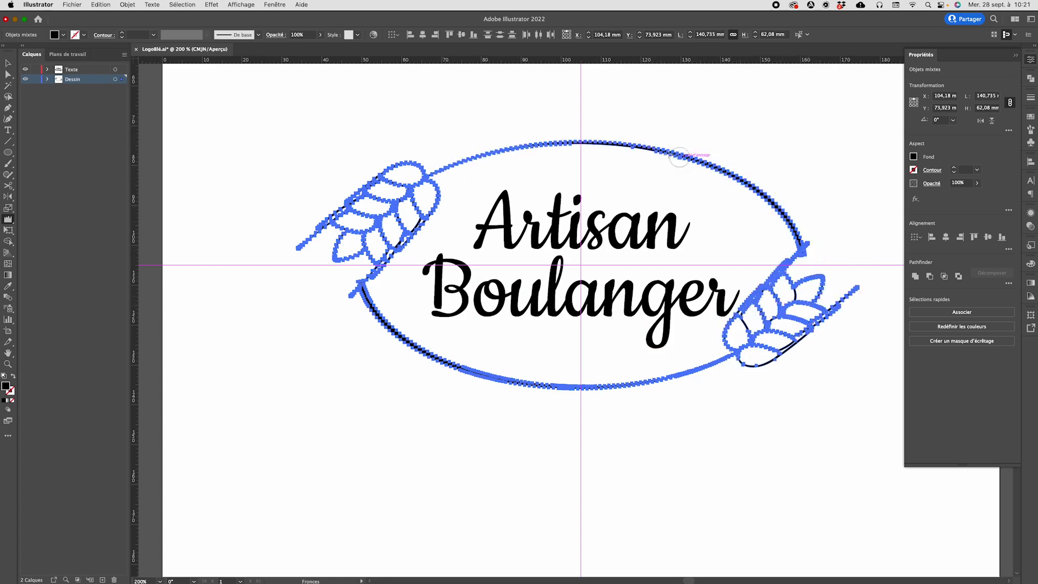
left_click_drag(588, 156, 591, 144)
left_click(9, 64)
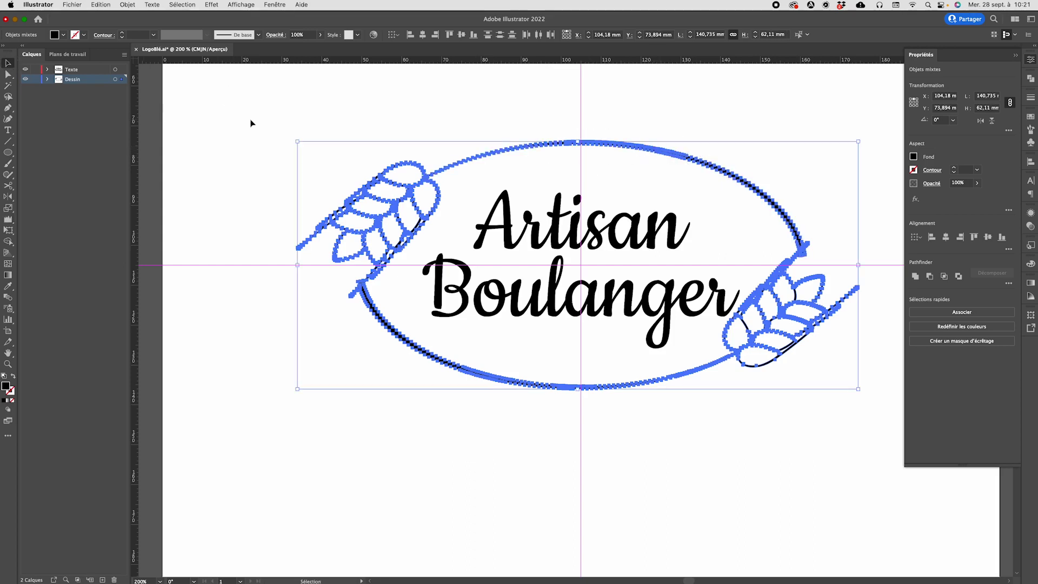
left_click(250, 123)
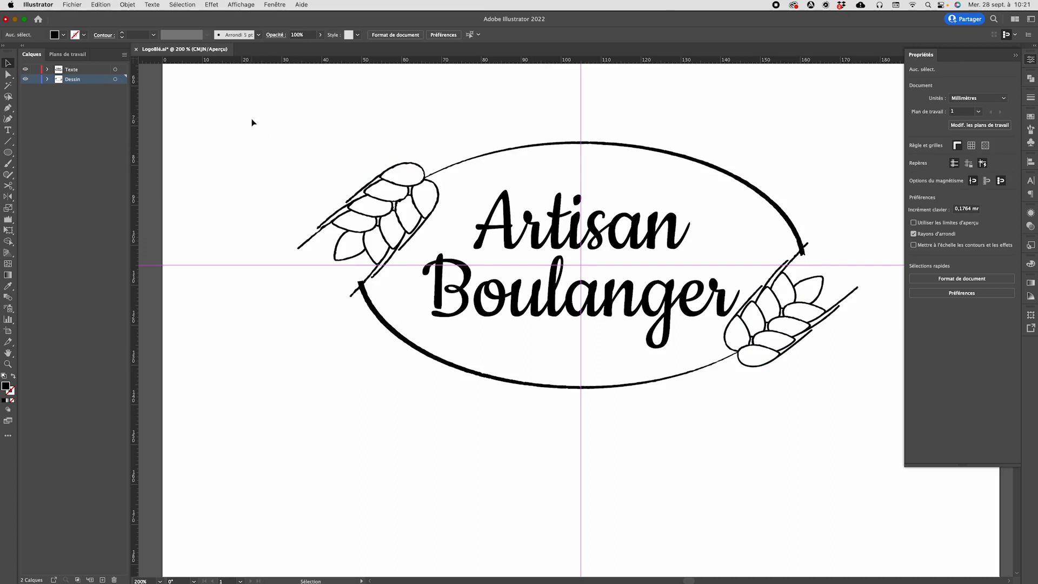
- Roughen the outlines of the "Artisan Boulanger" lettering with the Wrinkle tool, then deselect the text
key("super+minus")
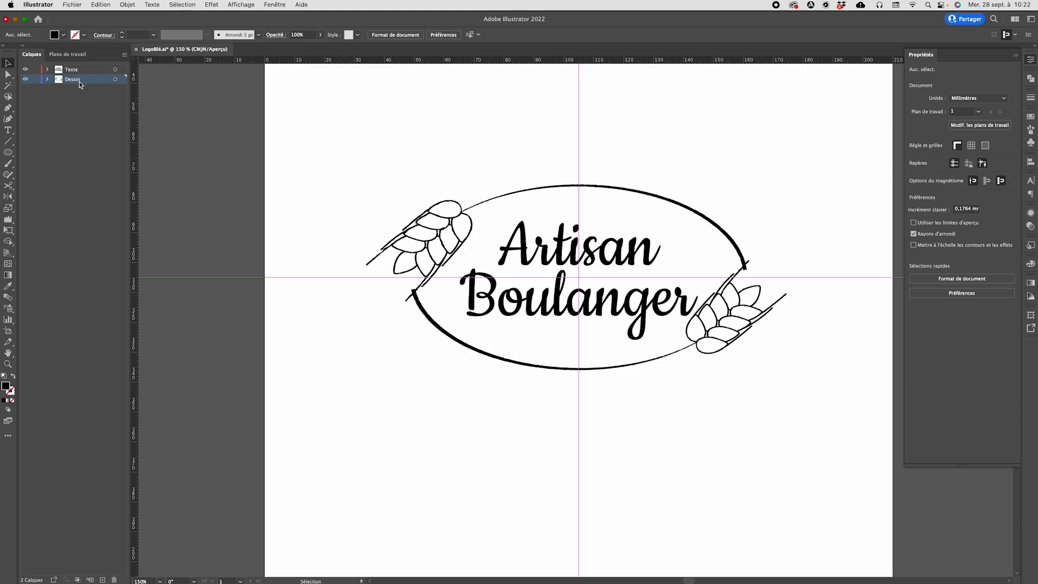
left_click(584, 261)
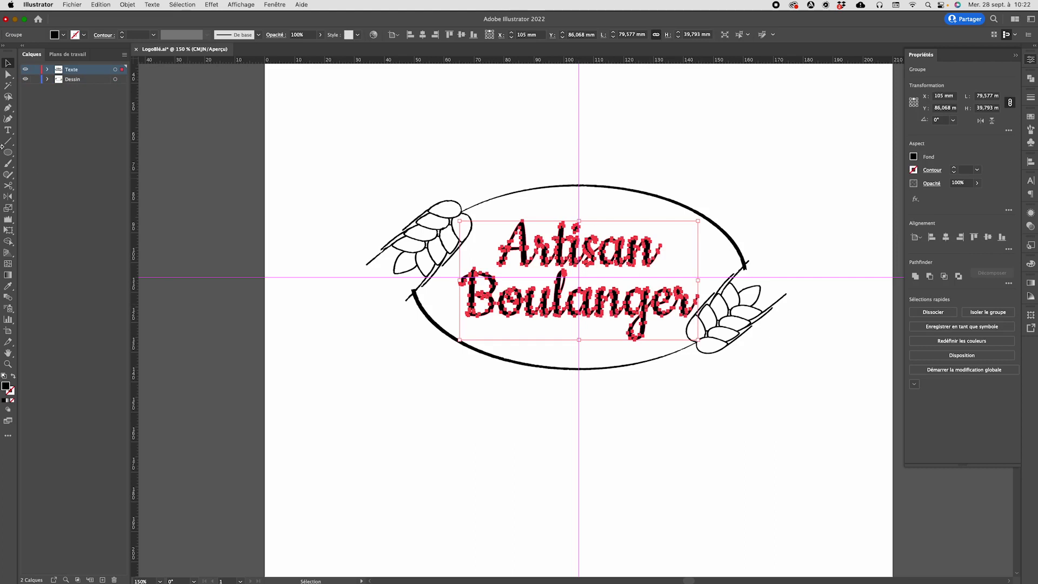
left_click(8, 219)
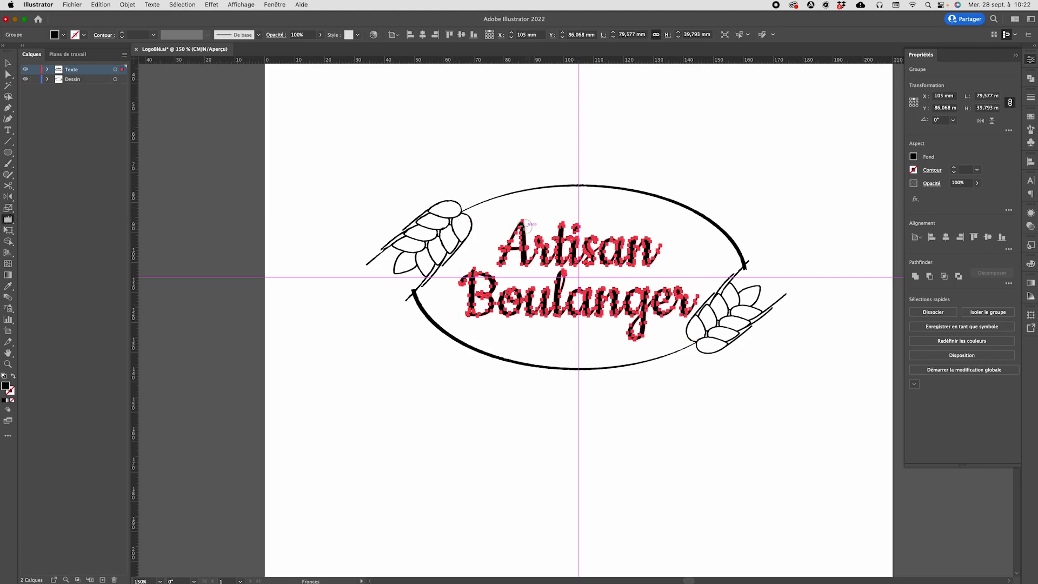
mouse_move(510, 240)
left_mouse_down()
mouse_move(540, 269)
mouse_move(526, 231)
mouse_move(556, 246)
mouse_move(573, 225)
mouse_move(587, 261)
mouse_move(587, 235)
mouse_move(635, 236)
mouse_move(617, 263)
mouse_move(642, 249)
left_mouse_up()
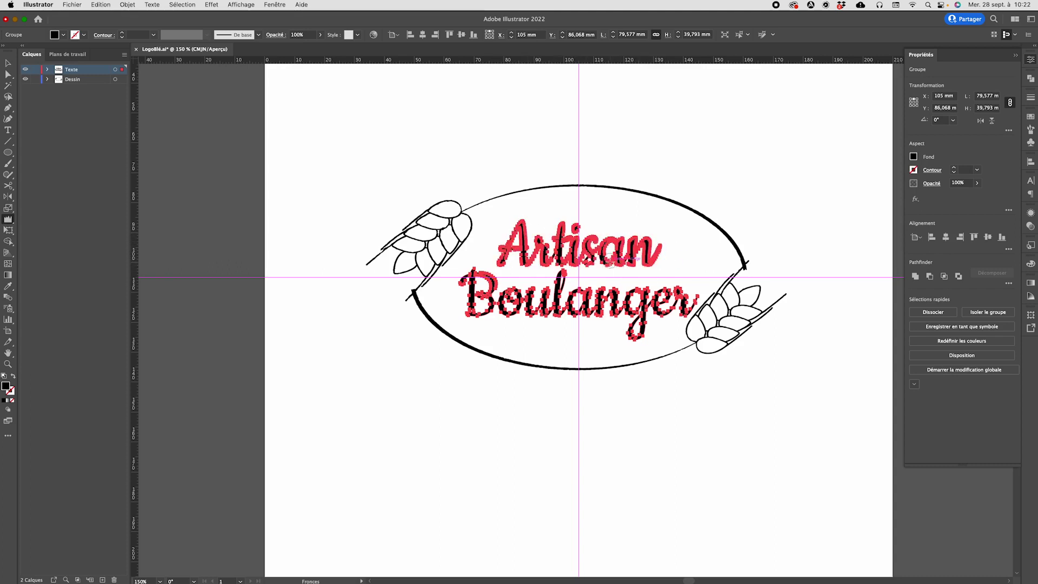
mouse_move(476, 279)
left_mouse_down()
mouse_move(510, 289)
mouse_move(469, 295)
mouse_move(524, 317)
mouse_move(565, 304)
left_mouse_up()
mouse_move(656, 296)
left_mouse_down()
mouse_move(638, 338)
mouse_move(682, 289)
mouse_move(696, 308)
mouse_move(612, 288)
mouse_move(587, 312)
mouse_move(588, 291)
mouse_move(555, 281)
mouse_move(552, 297)
mouse_move(531, 293)
mouse_move(577, 301)
left_mouse_up()
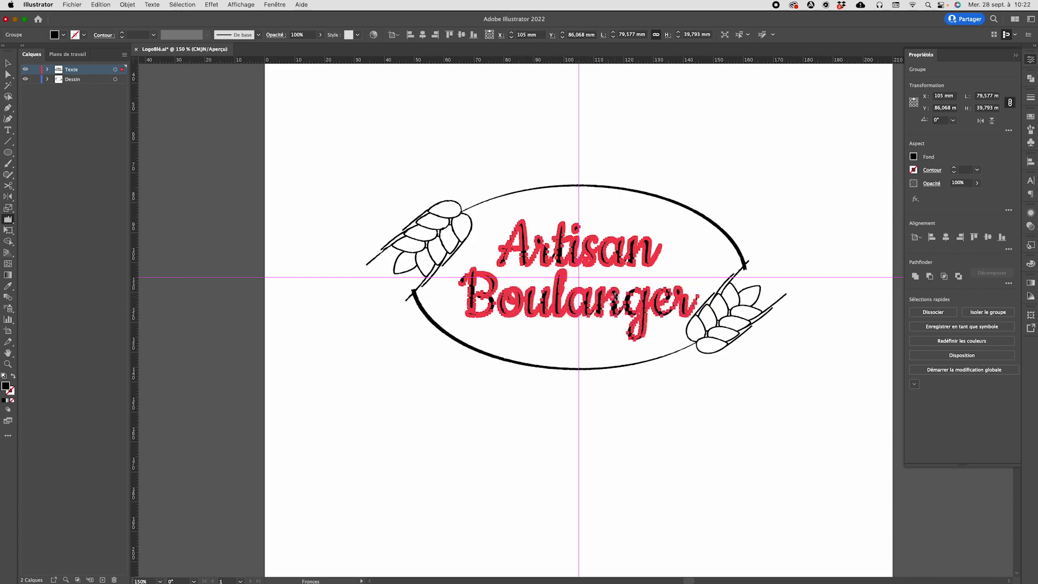
left_click(8, 63)
left_click(334, 164)
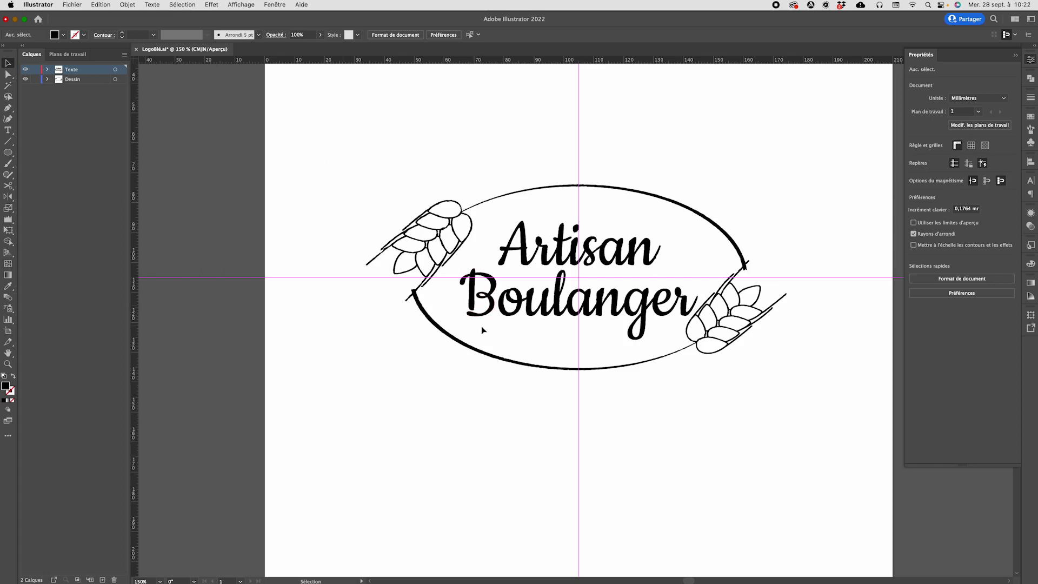
left_click(529, 315)
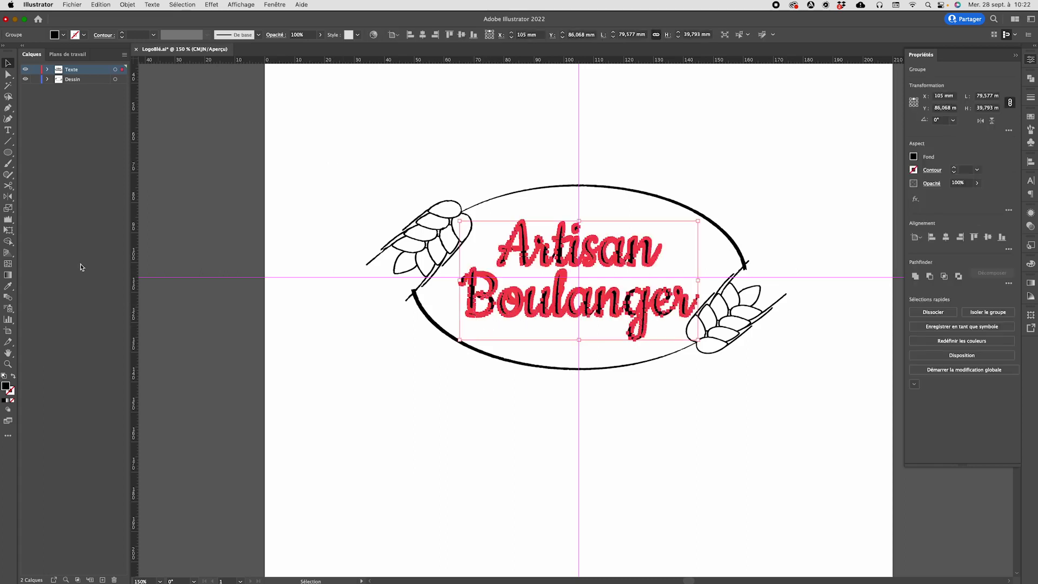
left_click(8, 221)
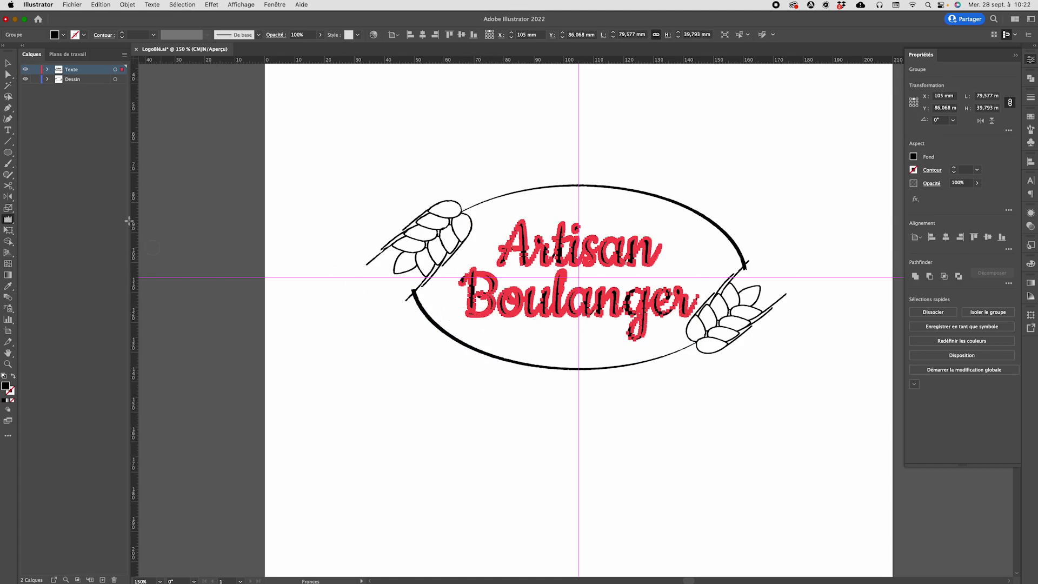
left_click(8, 62)
- Deselect the lettering and save the logo document
left_click(358, 196)
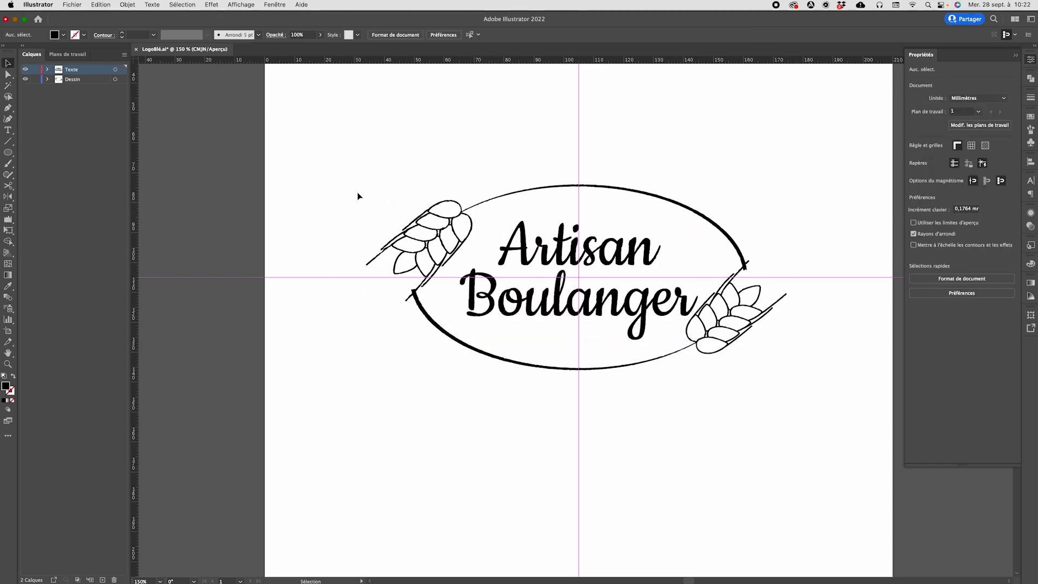
key("super+s")
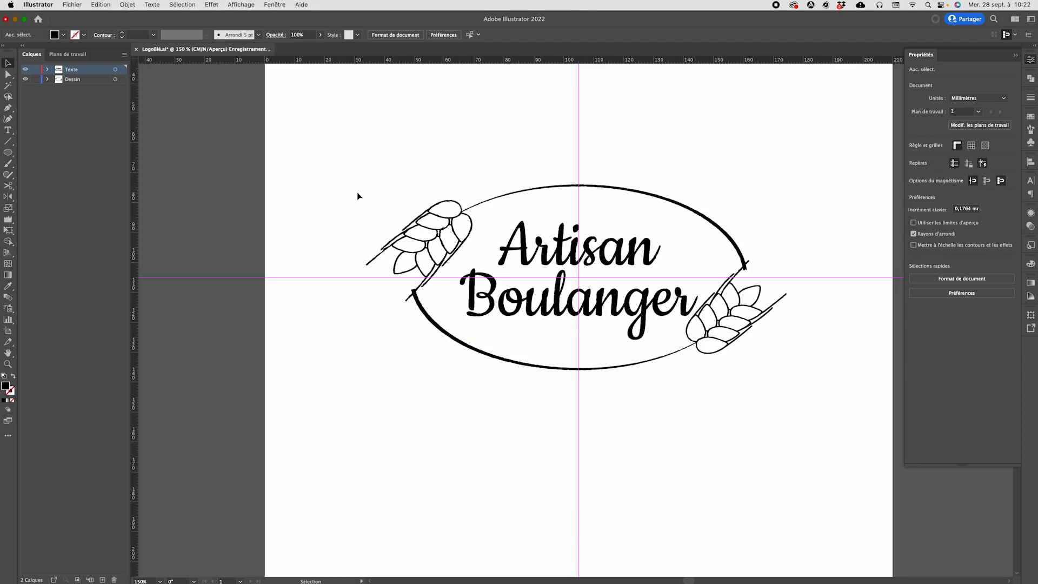